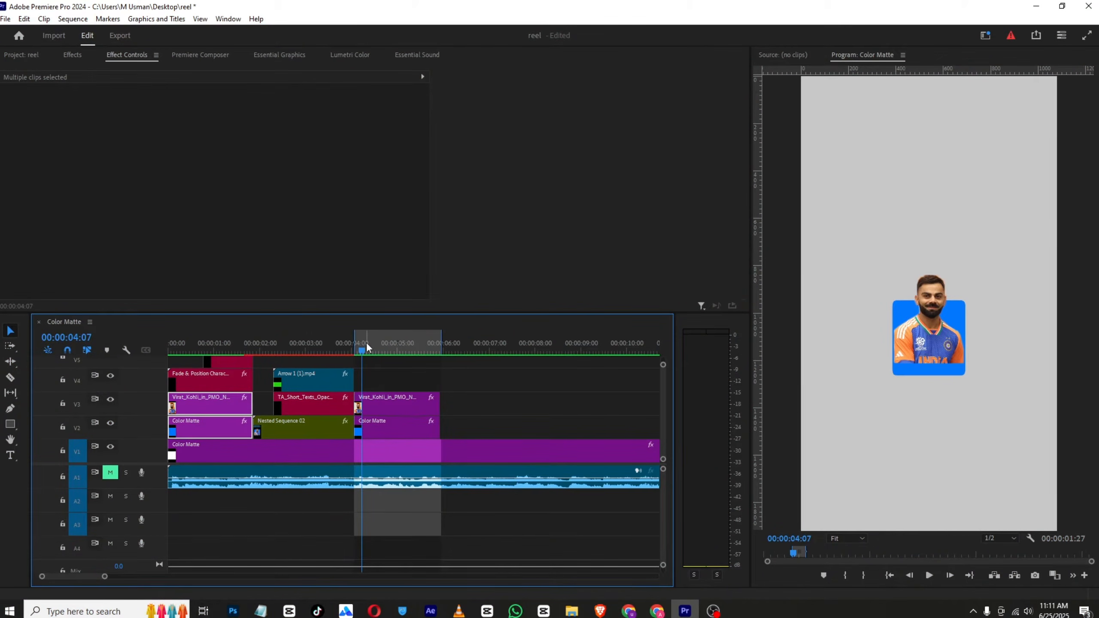
Add a text graphic reading "virat kholi" in the upper part of the frame at 00:00:04:02
left_click(356, 351)
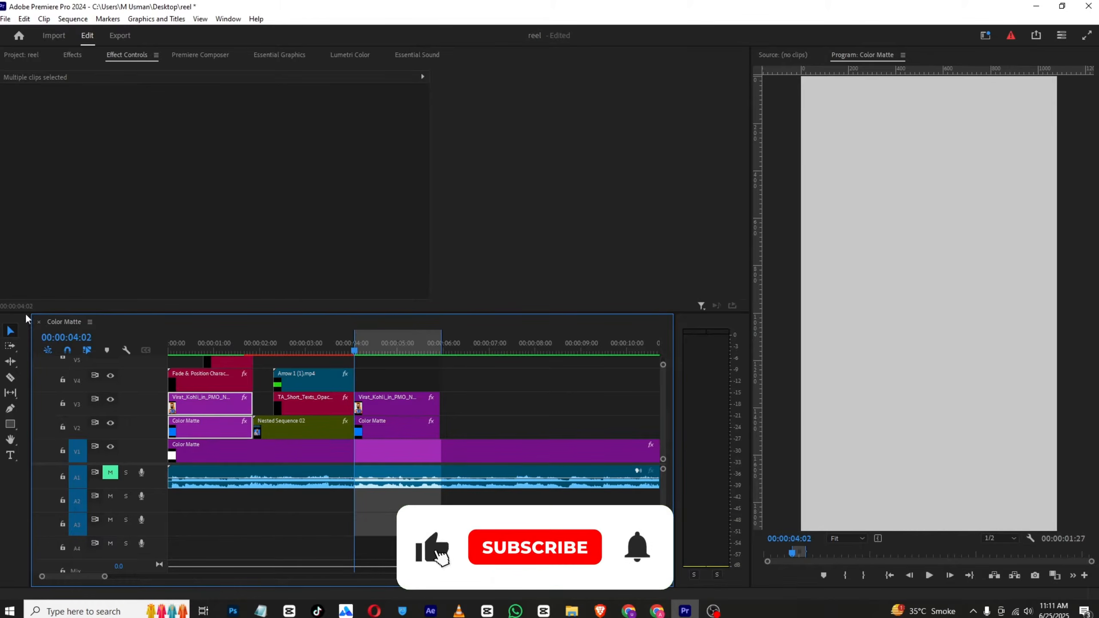
left_click(10, 455)
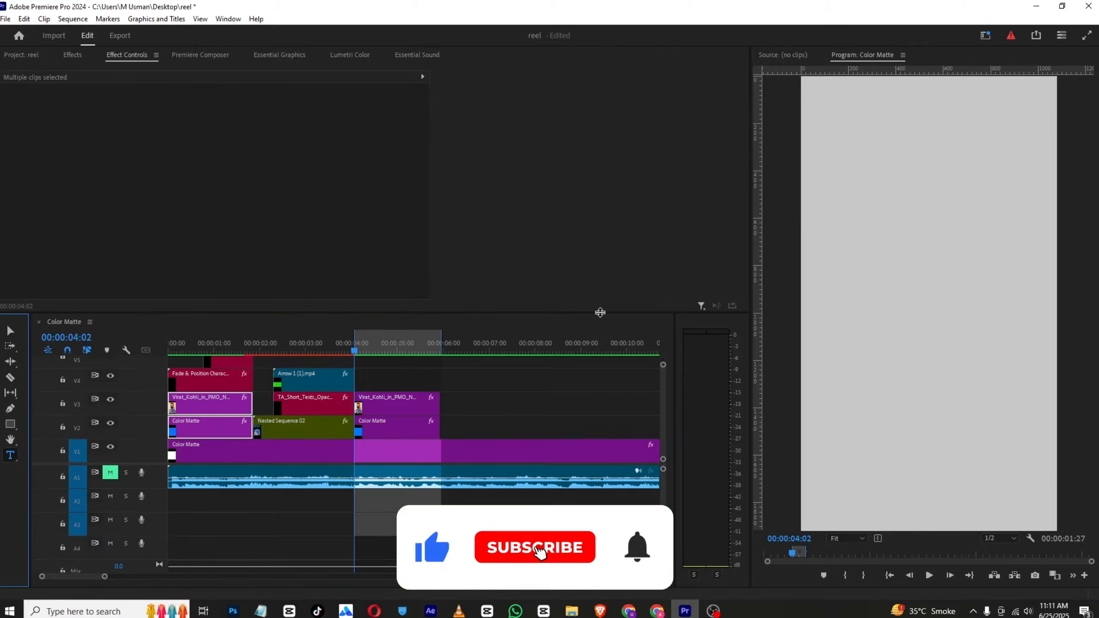
left_click(848, 194)
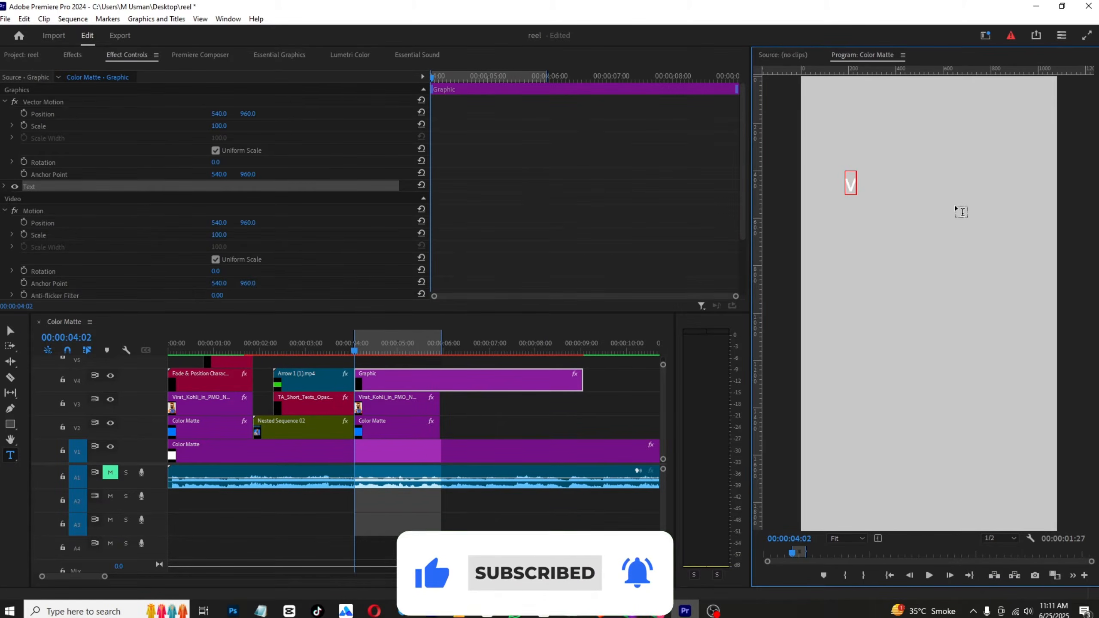
type("virat kholi")
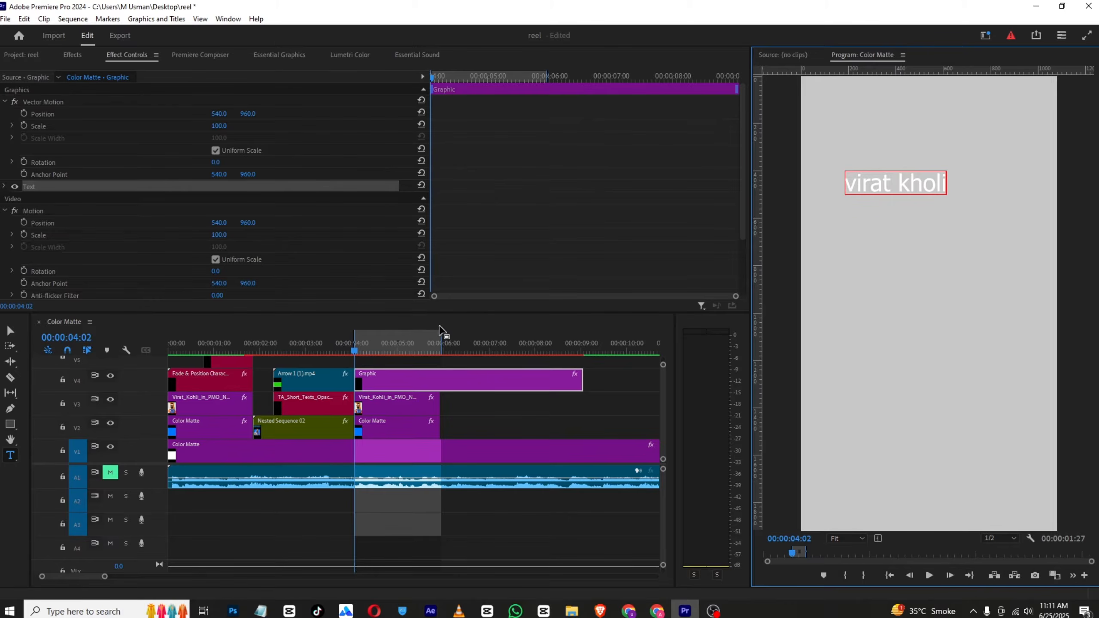
Format the whole "virat kholi" text in the Akira Expanded font at size 94
double_click(883, 181)
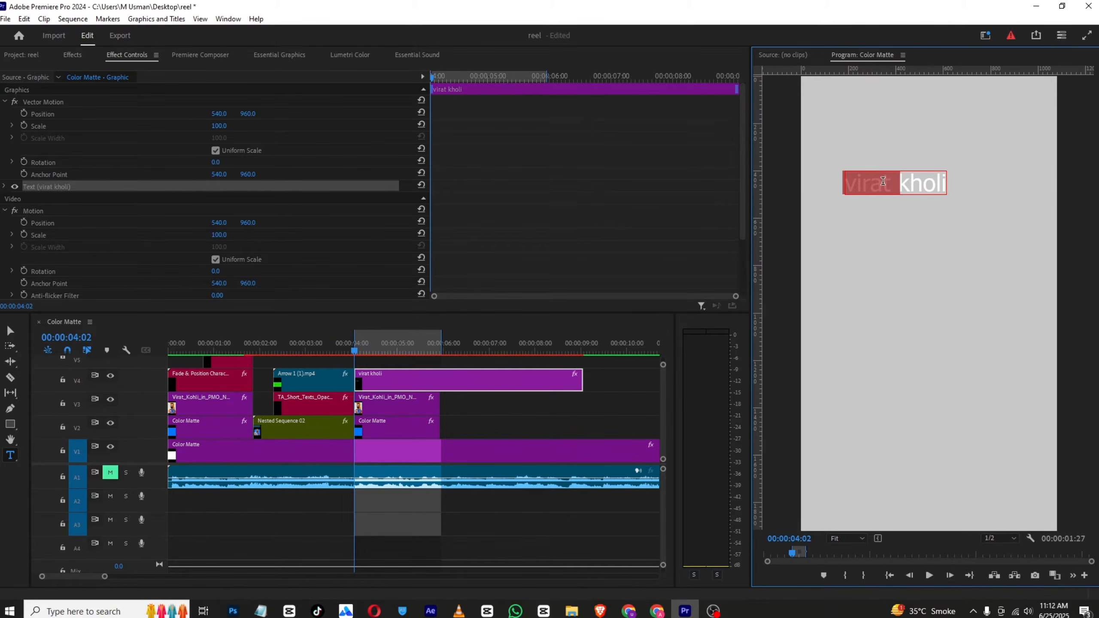
double_click(895, 183)
key("ctrl+a")
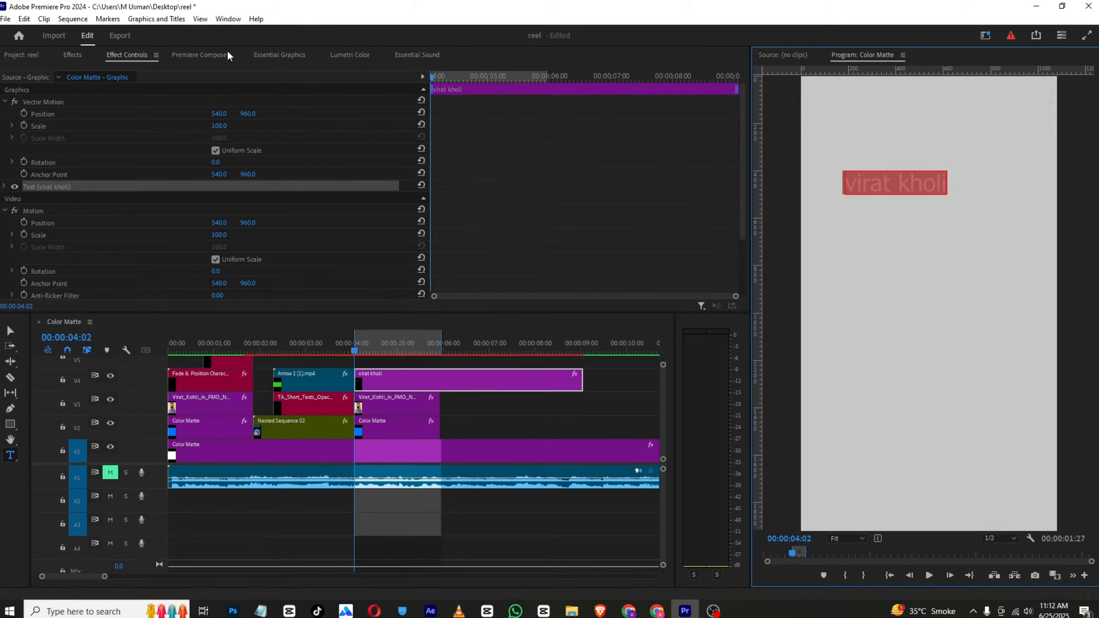
left_click(261, 55)
scroll(249, 157, "down", 5)
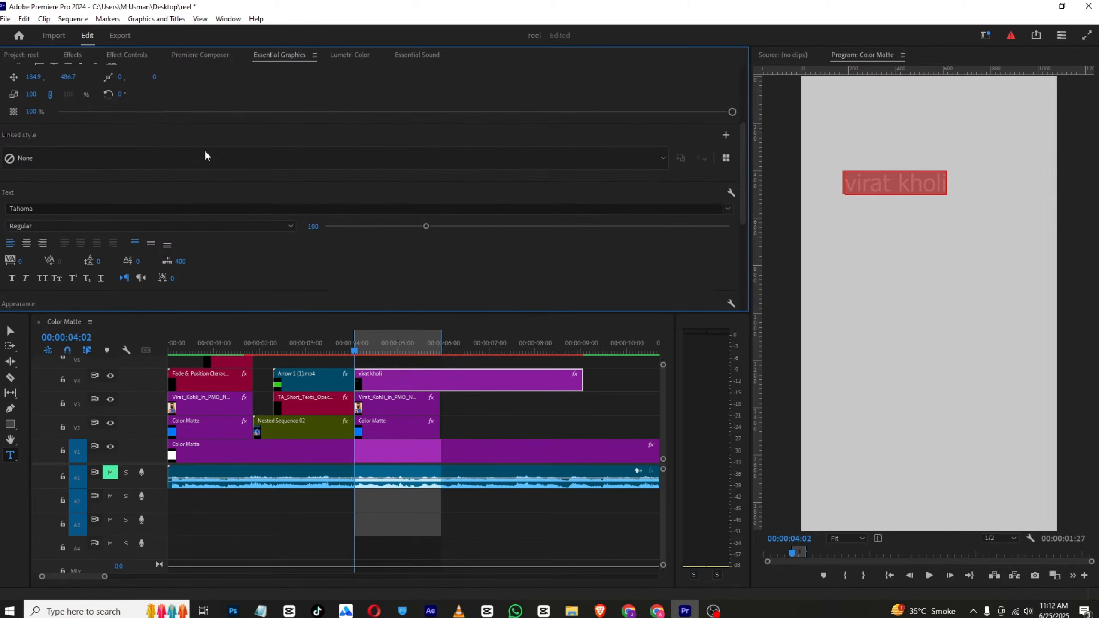
left_click(36, 173)
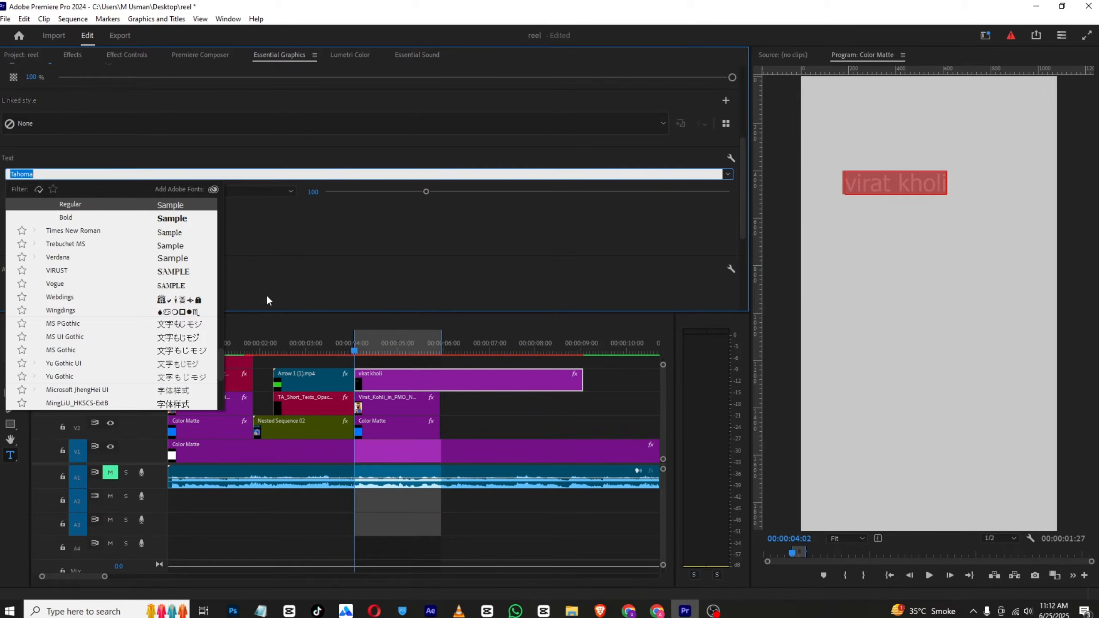
left_click_drag(221, 352, 211, 173)
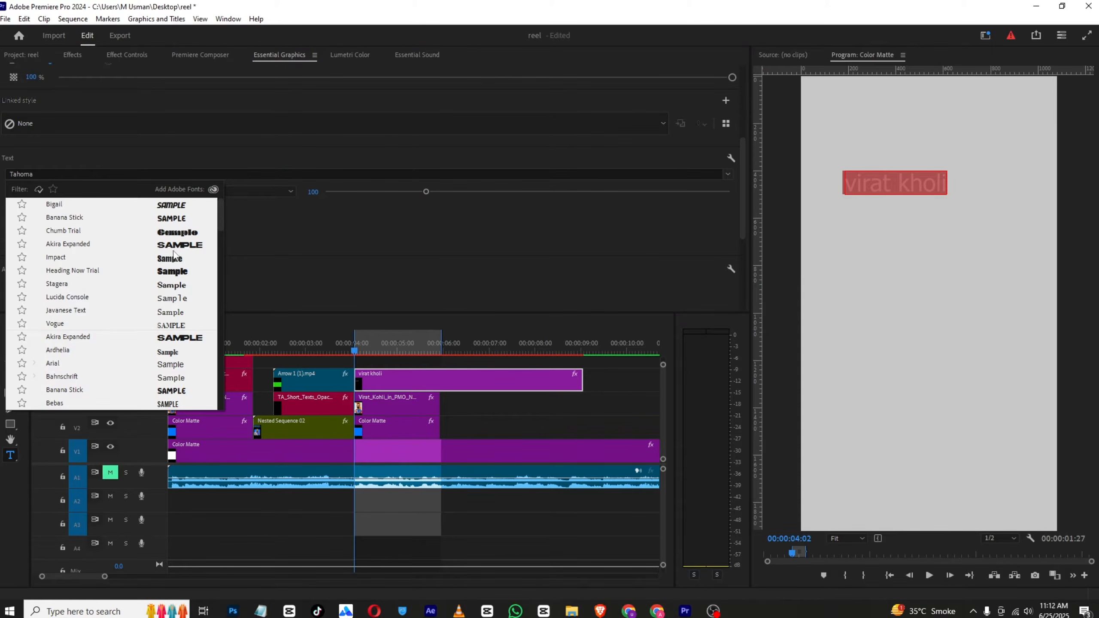
left_click(186, 244)
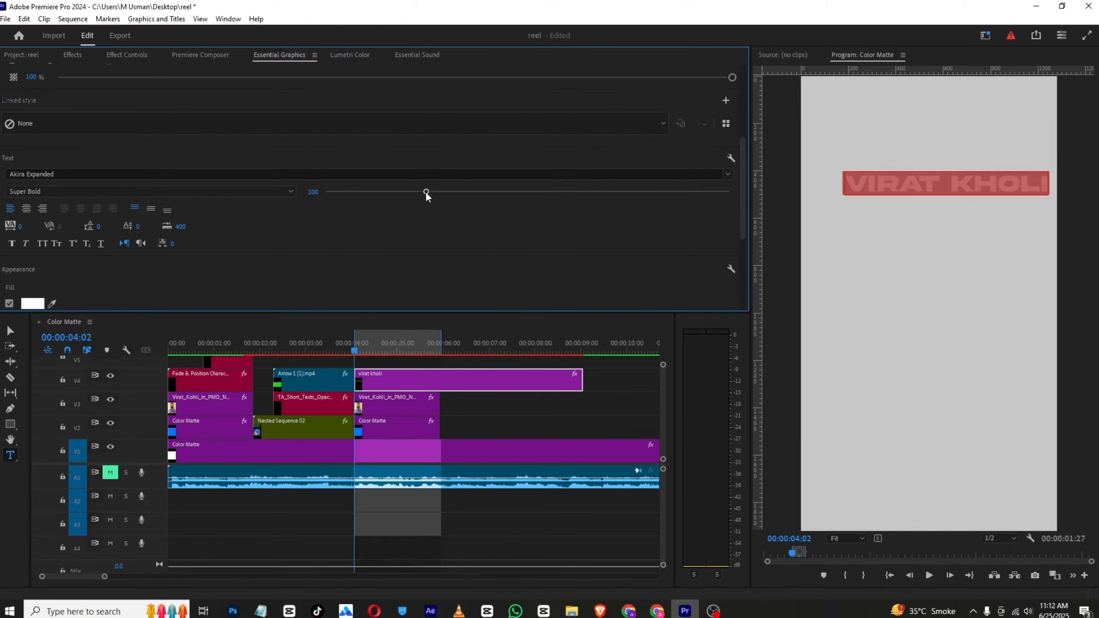
left_click_drag(414, 192, 419, 192)
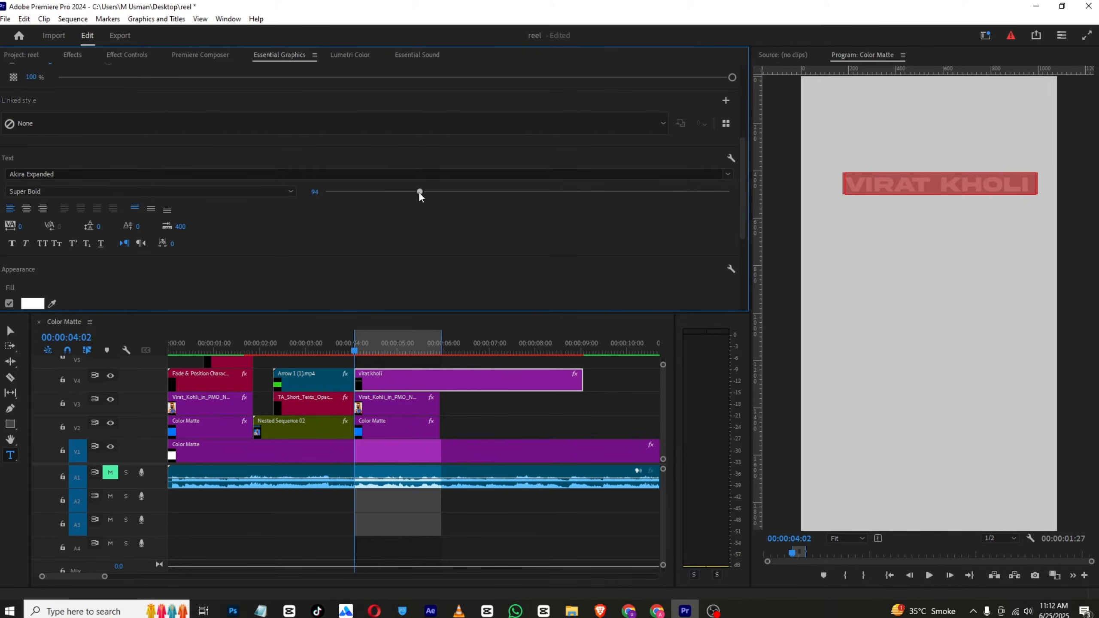
Change the title text's fill to a bright blue
scroll(247, 238, "down", 3)
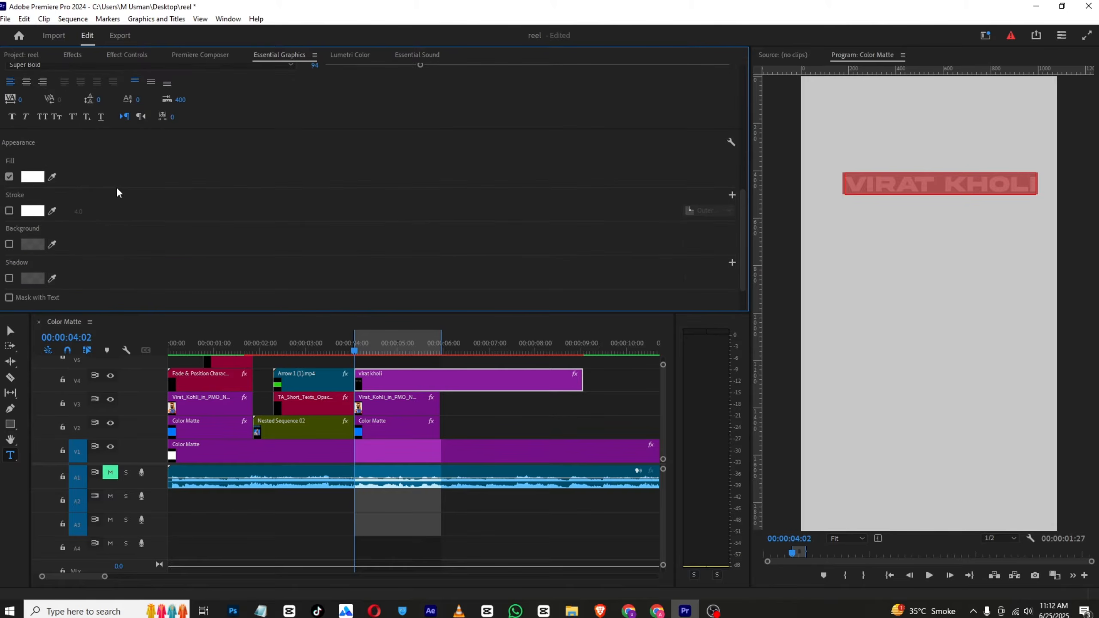
left_click(38, 182)
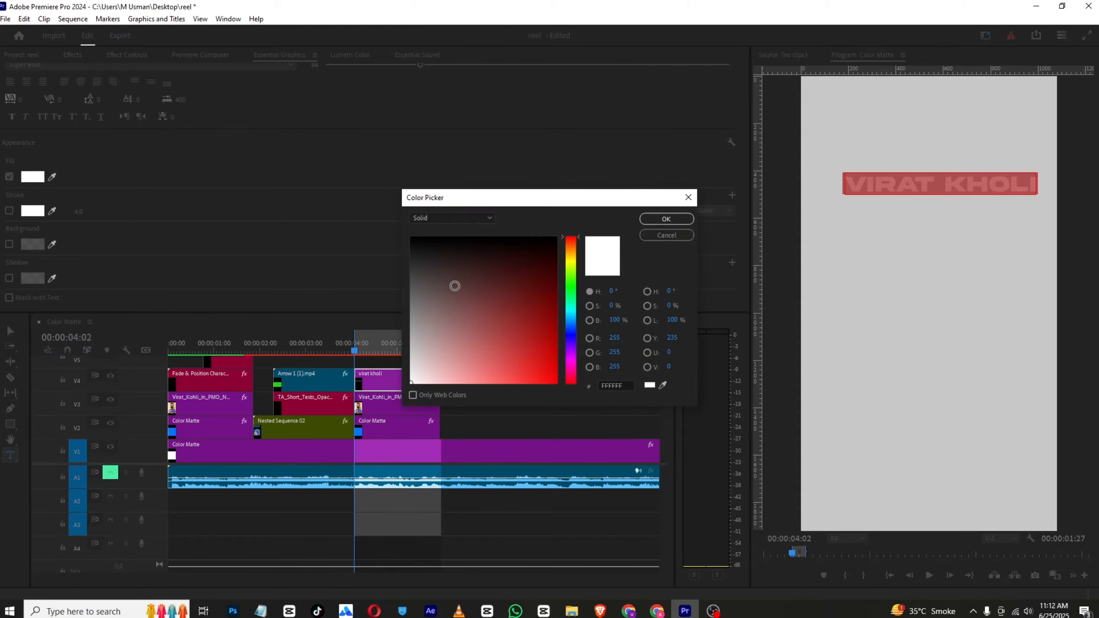
left_click_drag(449, 288, 560, 387)
left_click_drag(570, 308, 571, 328)
left_click_drag(553, 366, 553, 380)
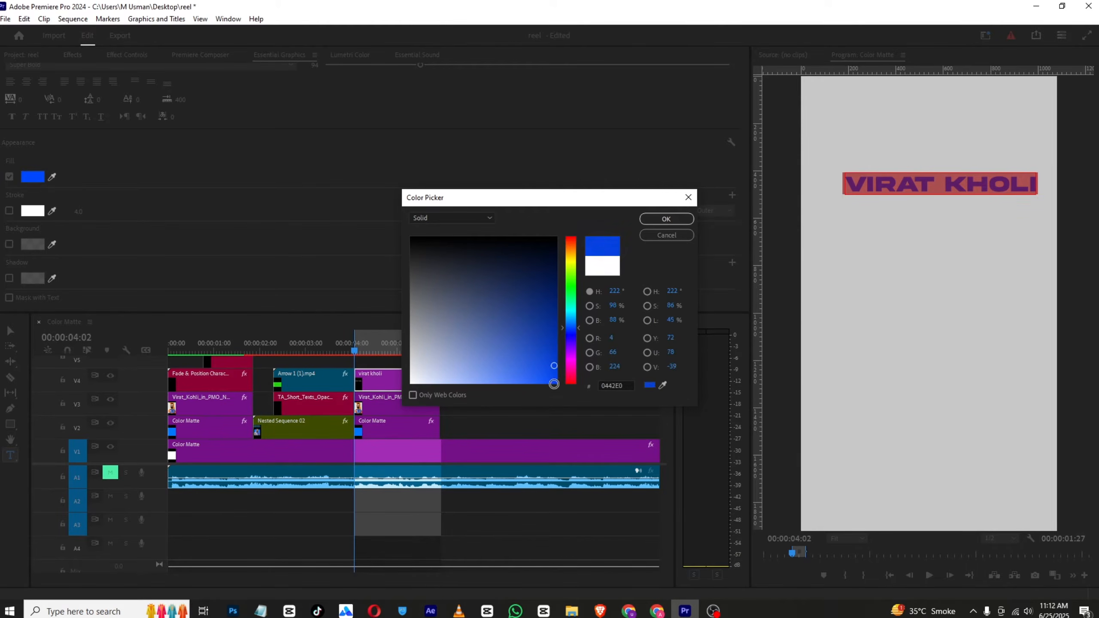
left_click_drag(570, 337, 561, 396)
left_click(667, 219)
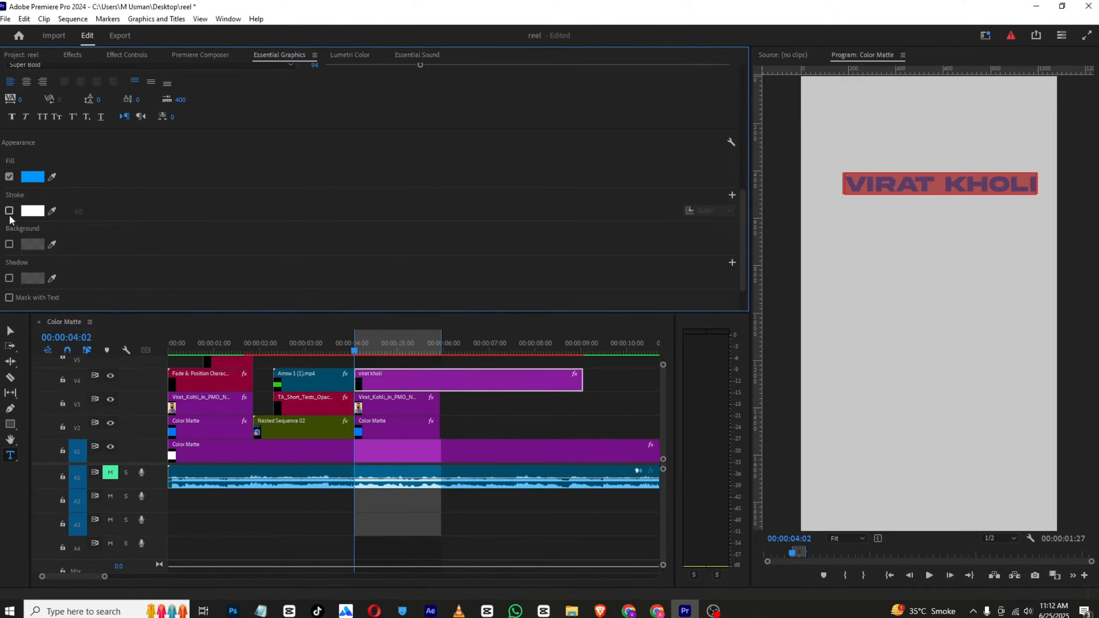
Set the title's Vector Motion position to 485, 875 and its scale to 109
scroll(320, 227, "up", 3)
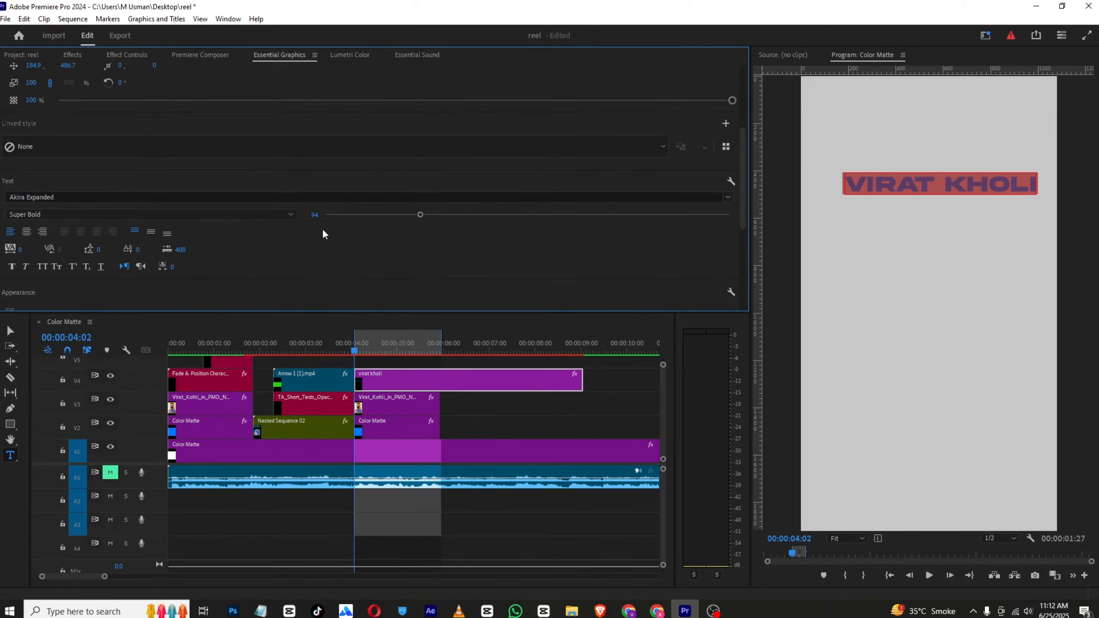
left_click(130, 54)
mouse_move(222, 113)
left_mouse_down()
mouse_move(209, 114)
mouse_move(224, 125)
mouse_move(246, 114)
mouse_move(219, 100)
left_mouse_up()
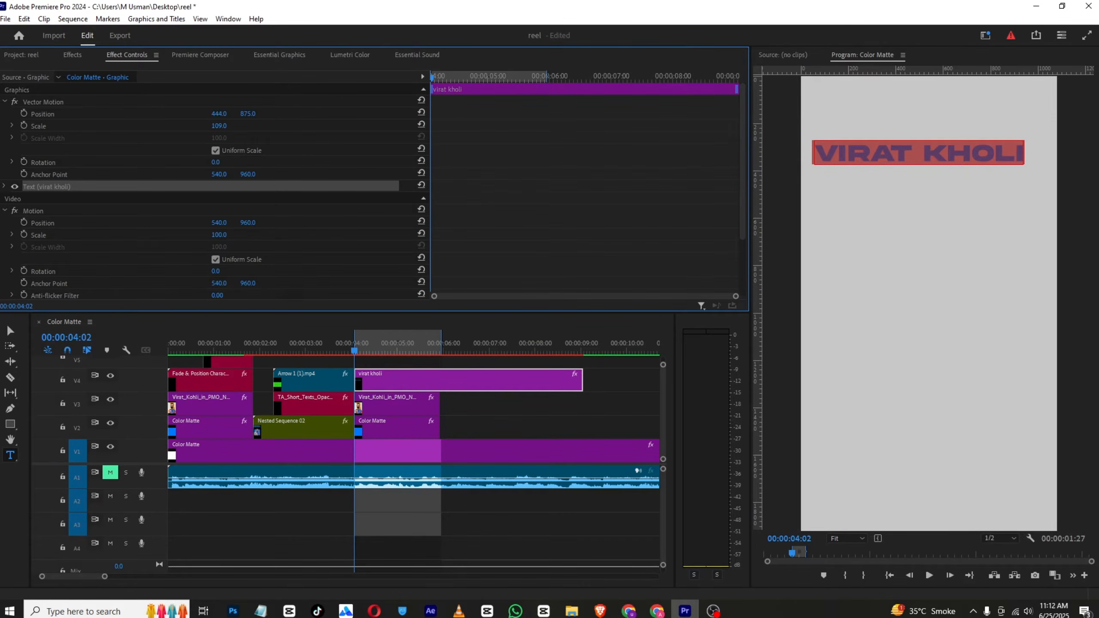
Keyframe the title's Vector Motion scale from 0 at 00:00:04:02 to 110 at 00:00:04:21 and preview the animation
mouse_move(354, 351)
left_mouse_down()
mouse_move(386, 346)
mouse_move(354, 352)
left_mouse_up()
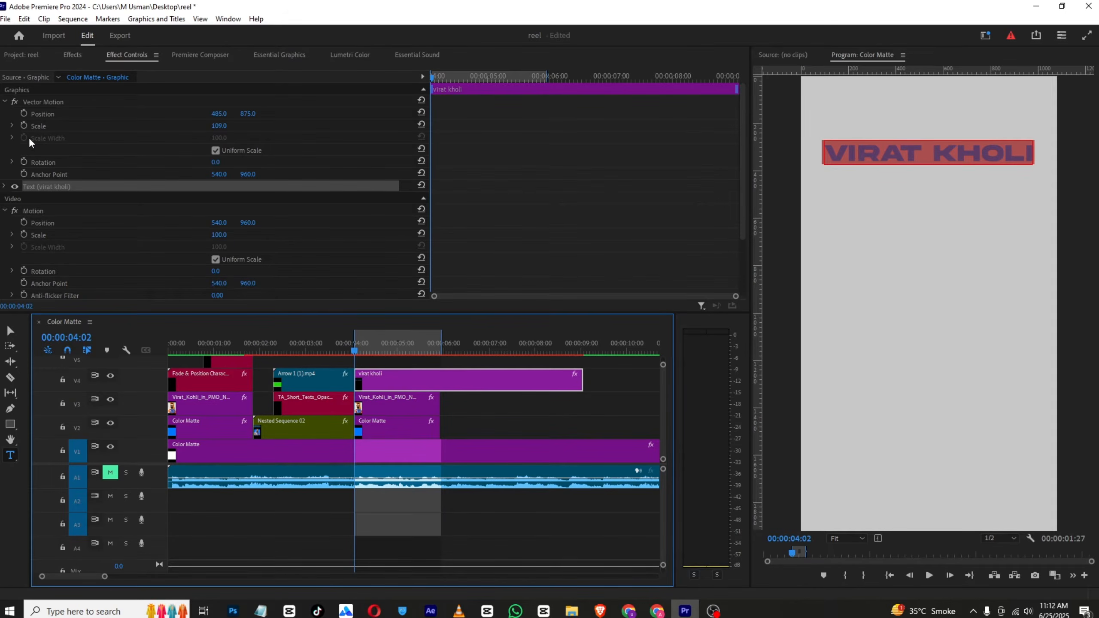
left_click(24, 126)
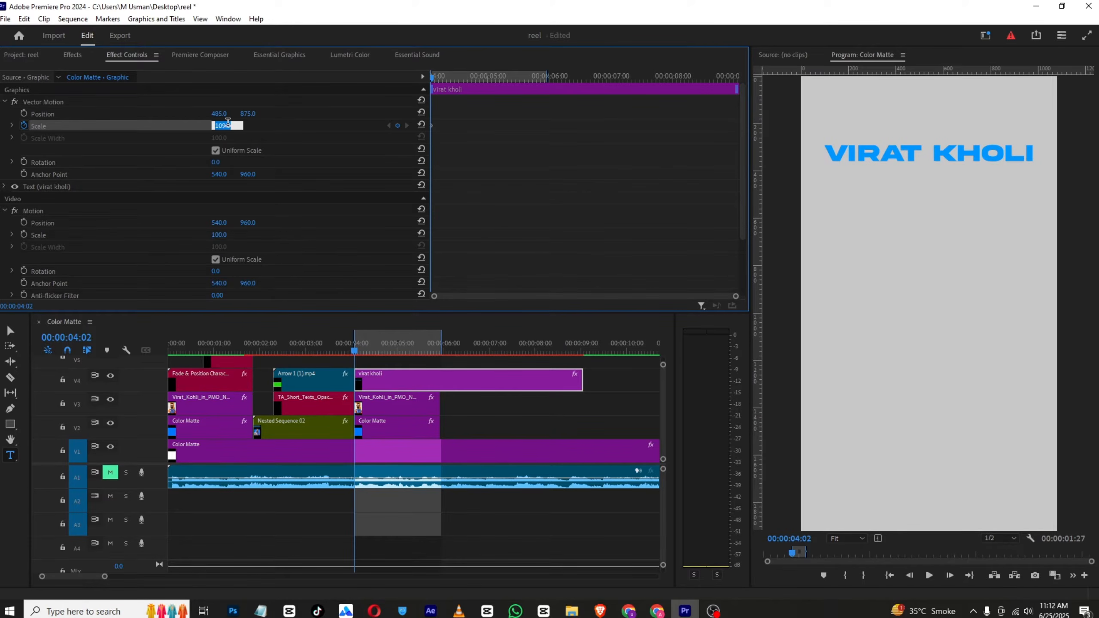
type("0")
key("Return")
left_click_drag(432, 78, 471, 87)
left_click(225, 126)
type("1")
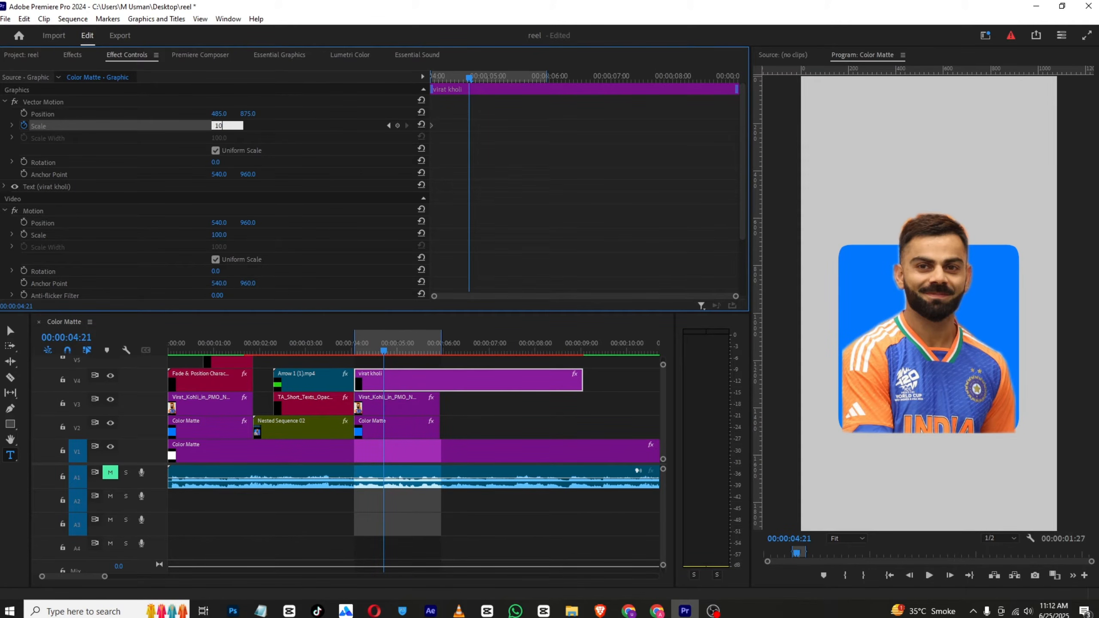
key("Return")
left_click_drag(469, 75, 423, 75)
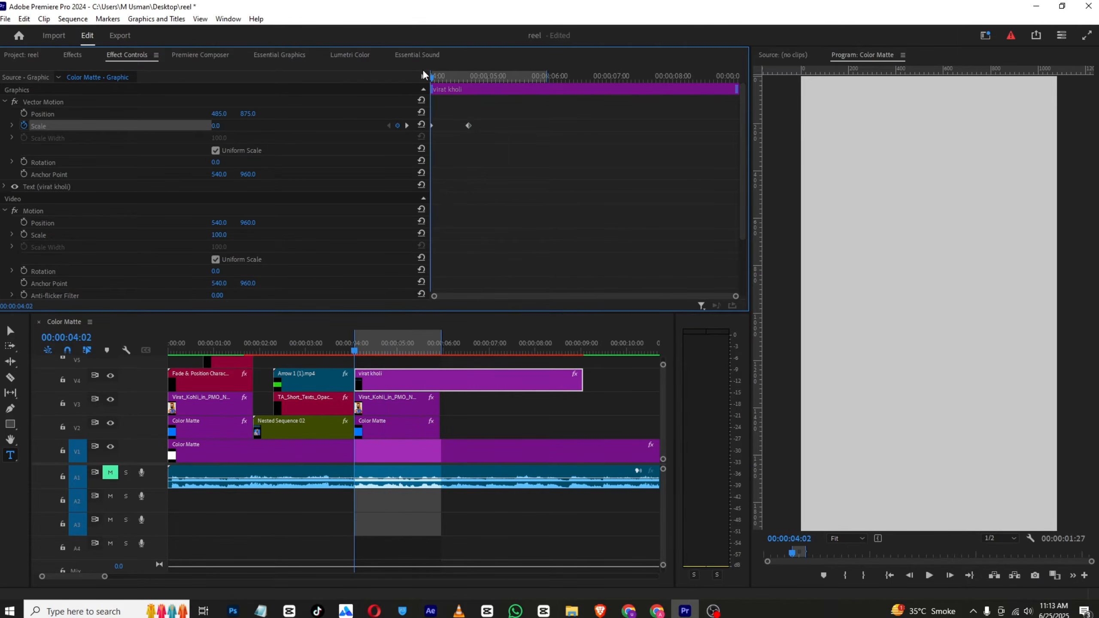
key("space")
key("space")
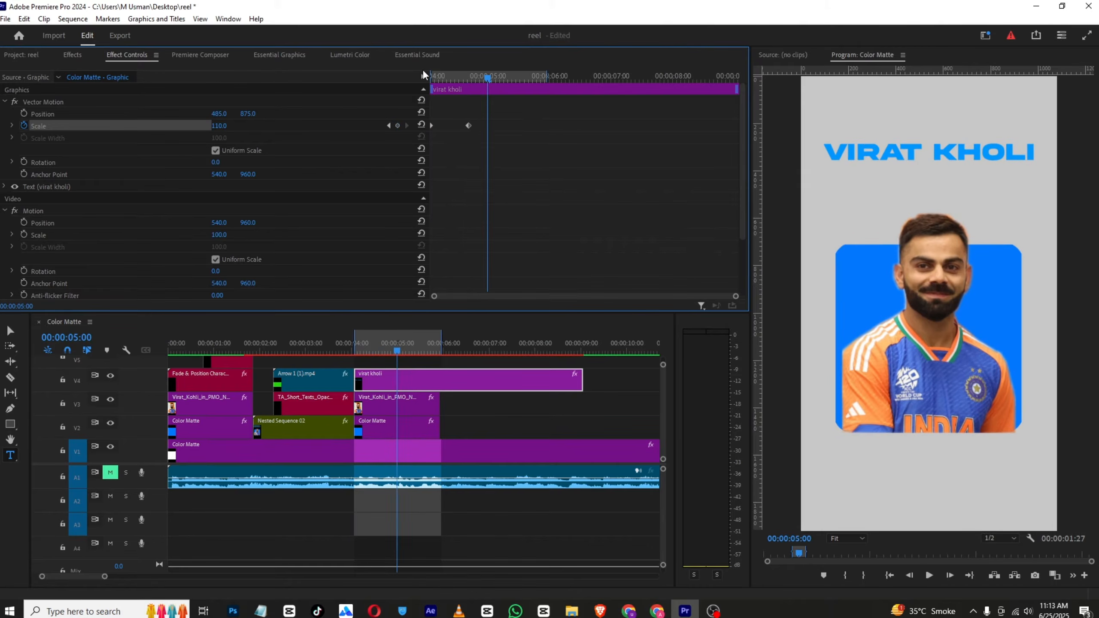
Apply Ease In to both scale keyframes of the title and review the resulting motion
left_click_drag(479, 117, 405, 135)
right_click(467, 125)
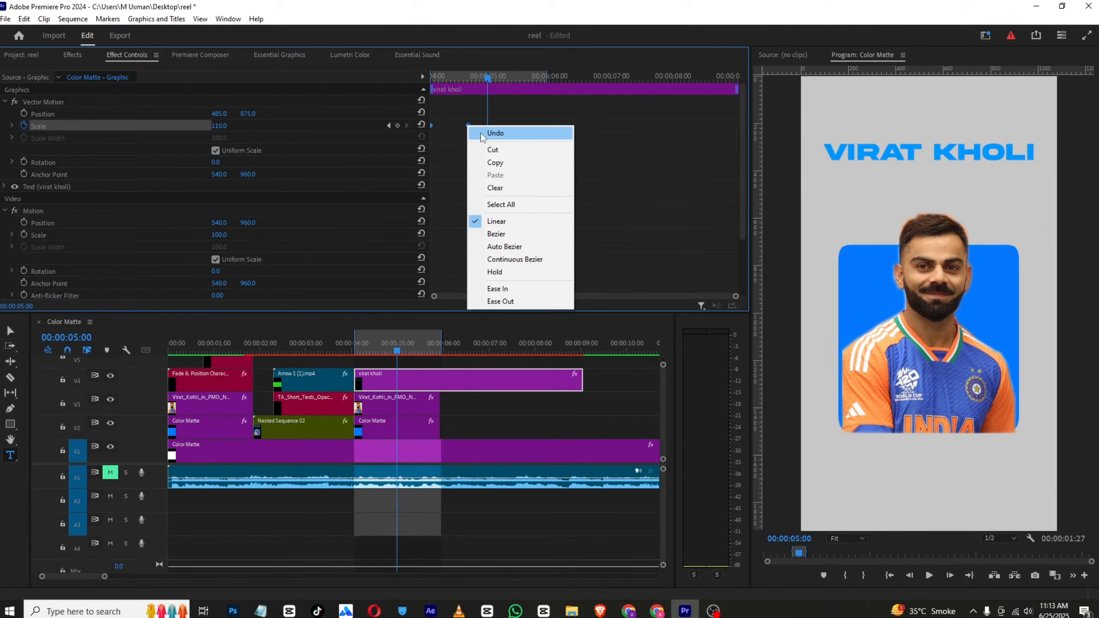
left_click(510, 290)
left_click_drag(443, 74, 405, 86)
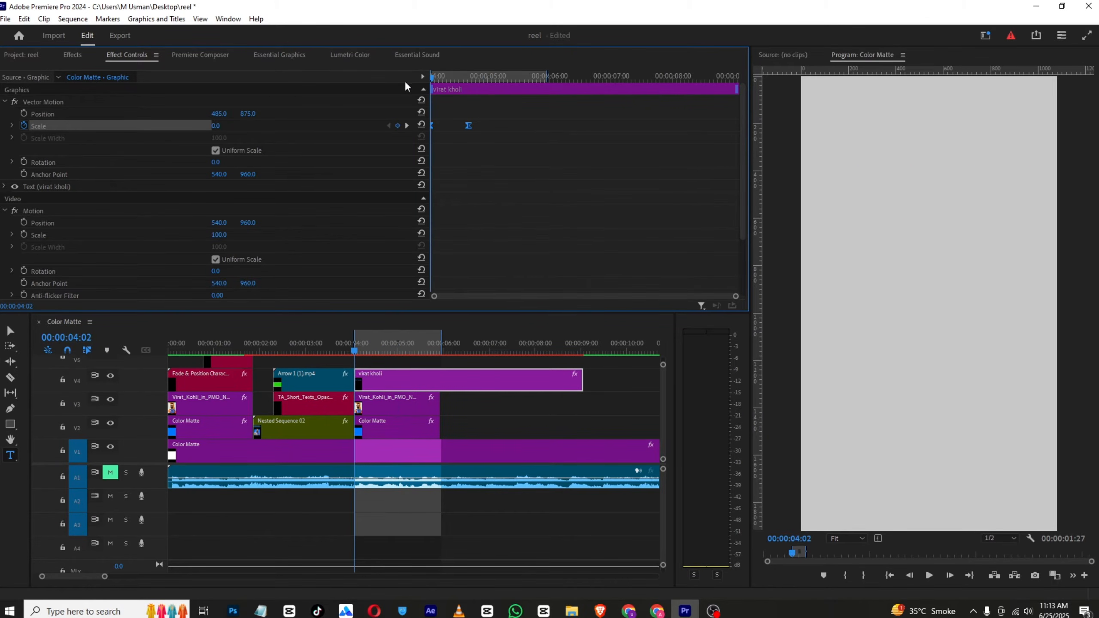
left_click(12, 124)
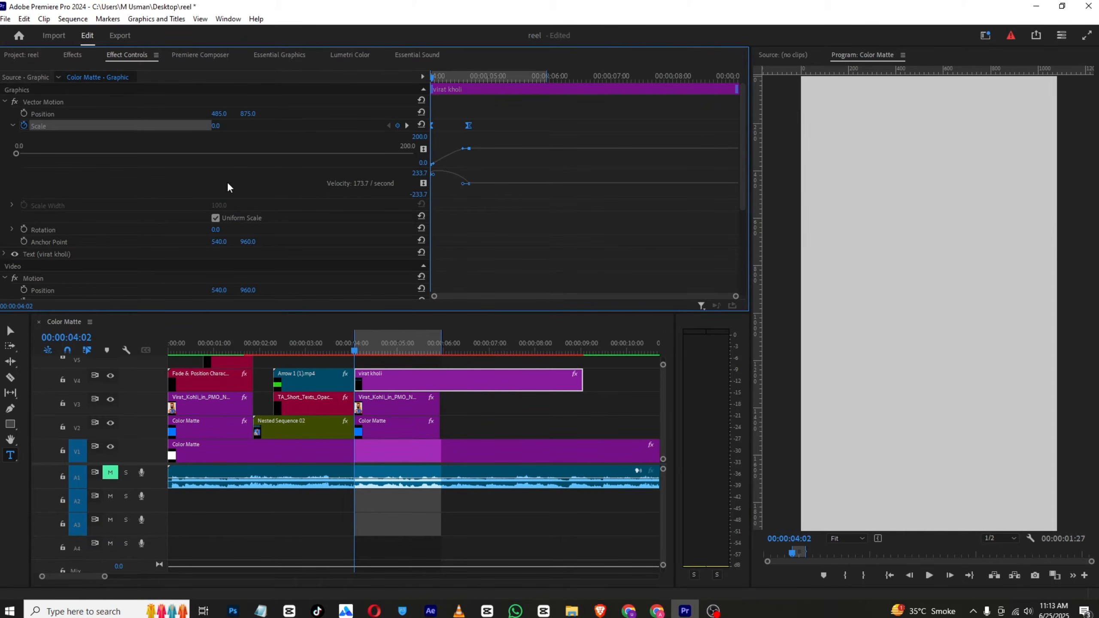
left_click(14, 126)
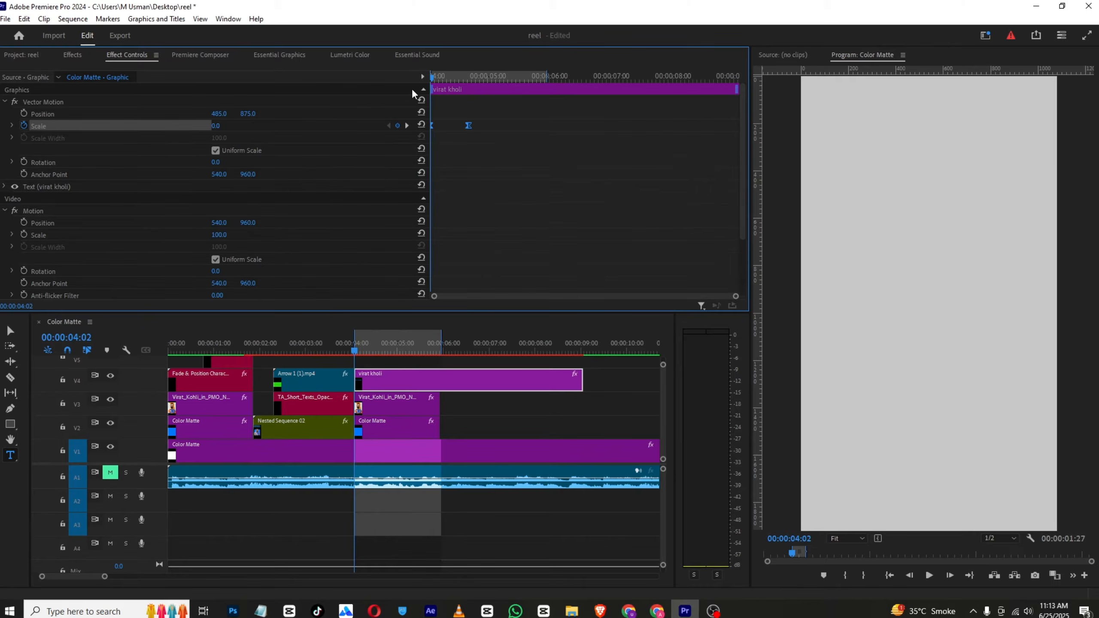
key("space")
left_click_drag(436, 76, 472, 82)
scroll(574, 246, "down", 2)
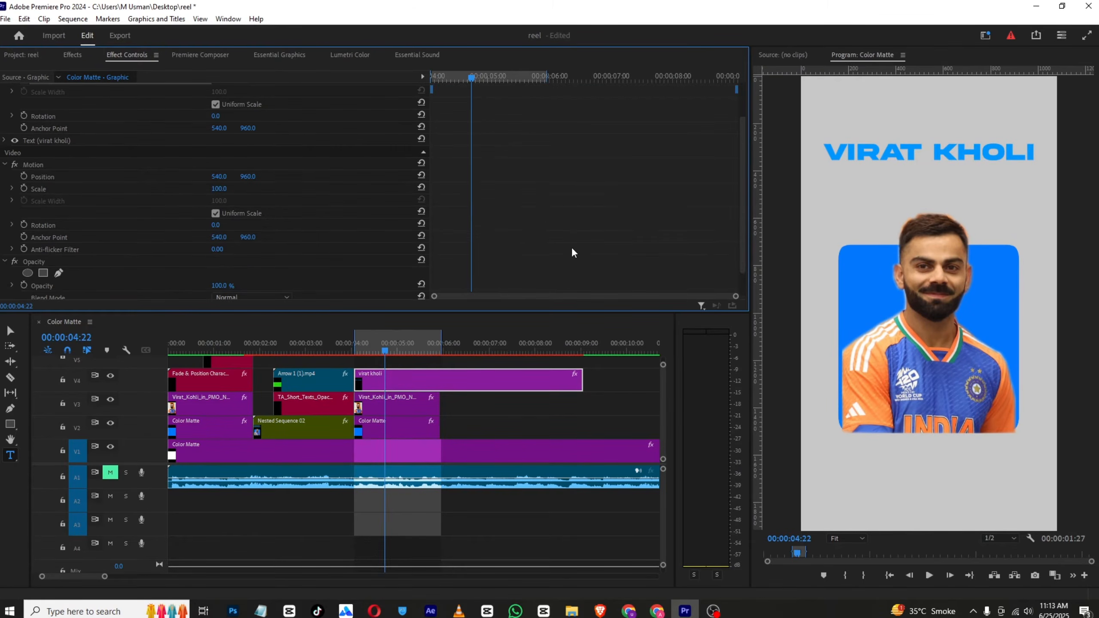
Turn off the title's scale animation, deleting its existing keyframes
left_click(389, 380)
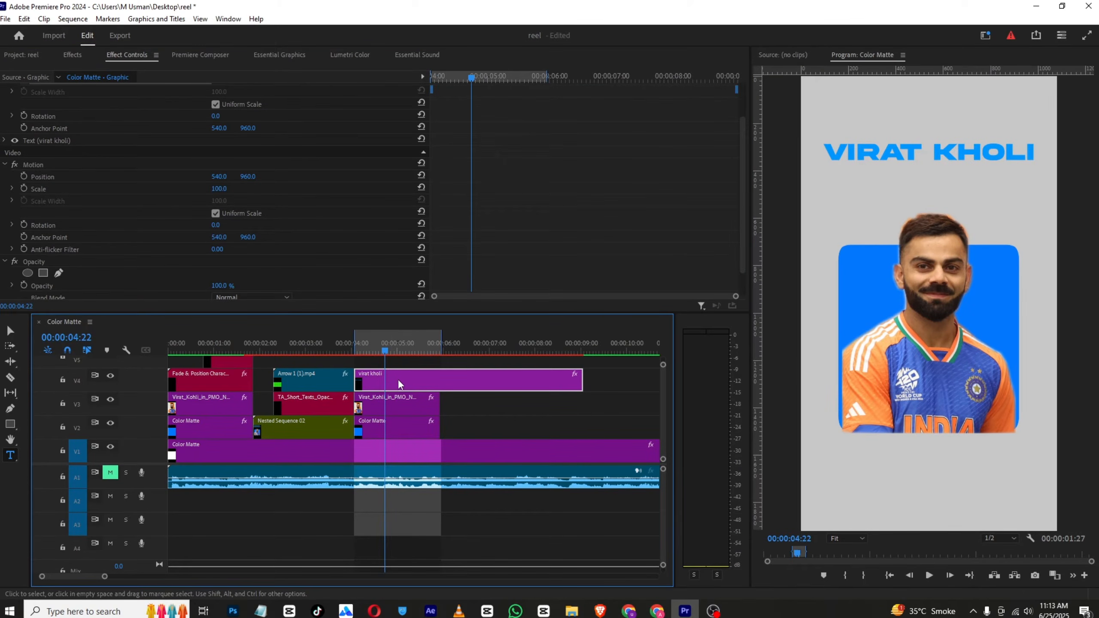
scroll(14, 163, "up", 2)
left_click(25, 126)
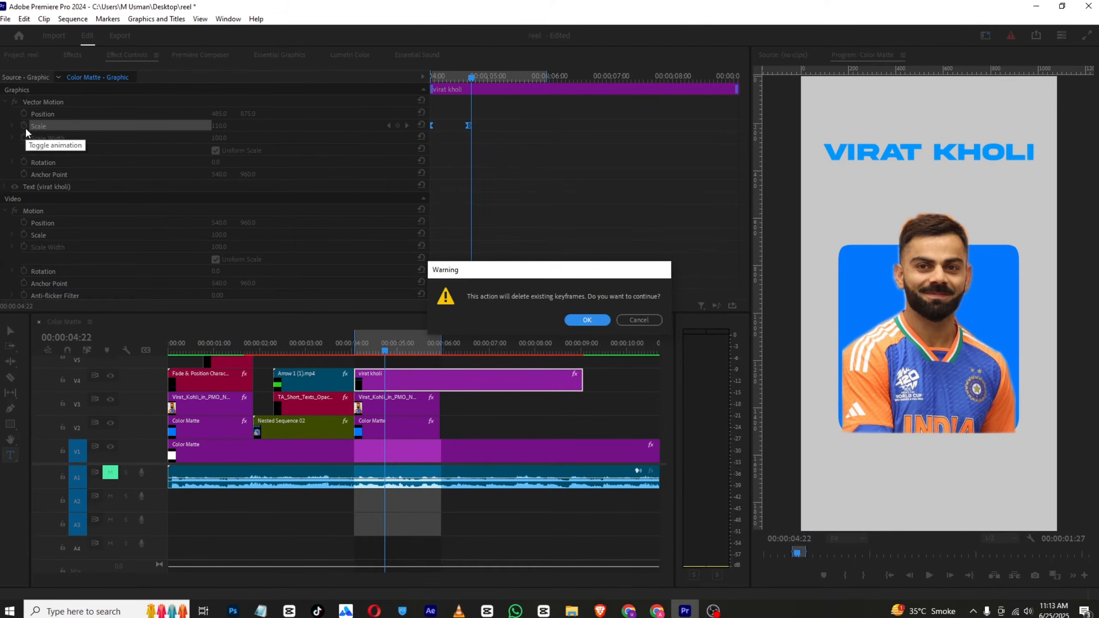
left_click(591, 320)
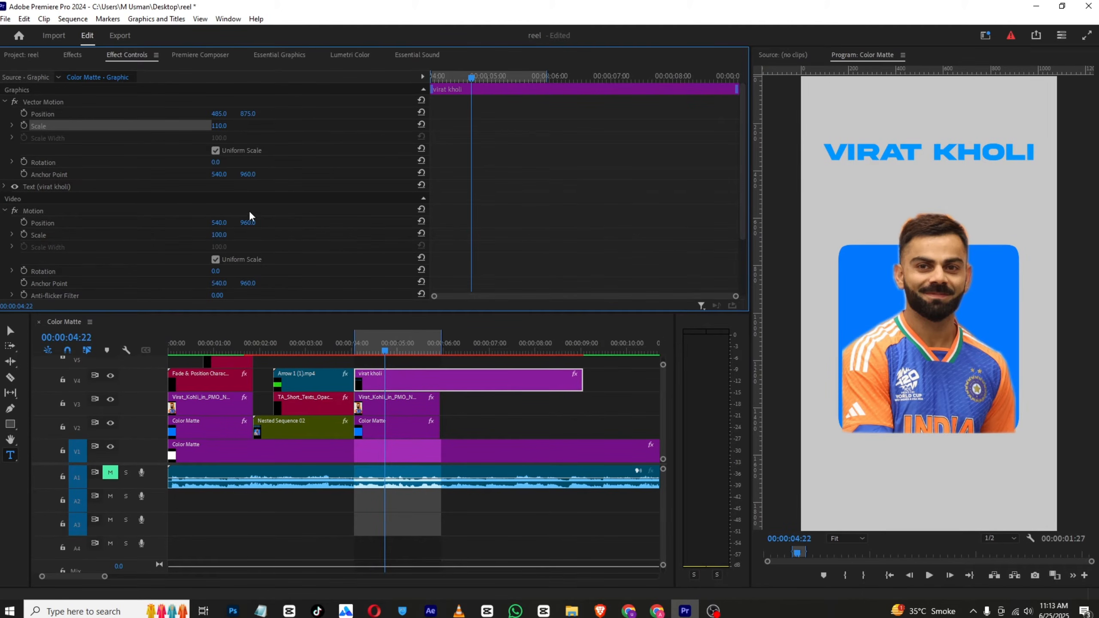
Keyframe the title's vertical position from 235 at 00:00:04:02 to 916 at 00:00:04:16, and set its Vector Motion scale to 122
left_click_drag(452, 76, 397, 76)
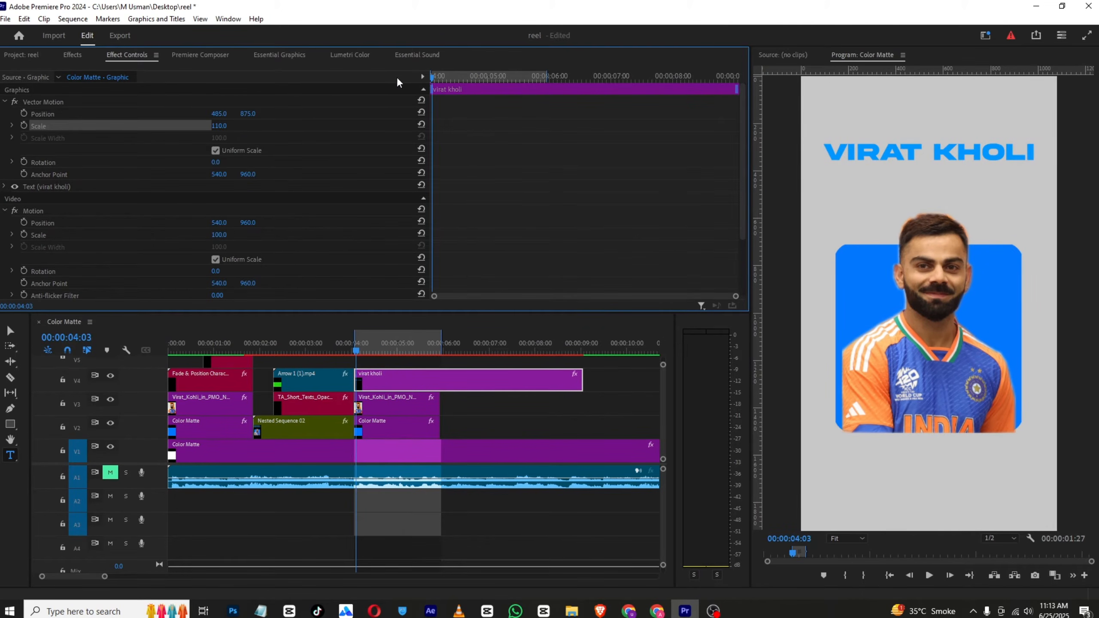
left_click(24, 114)
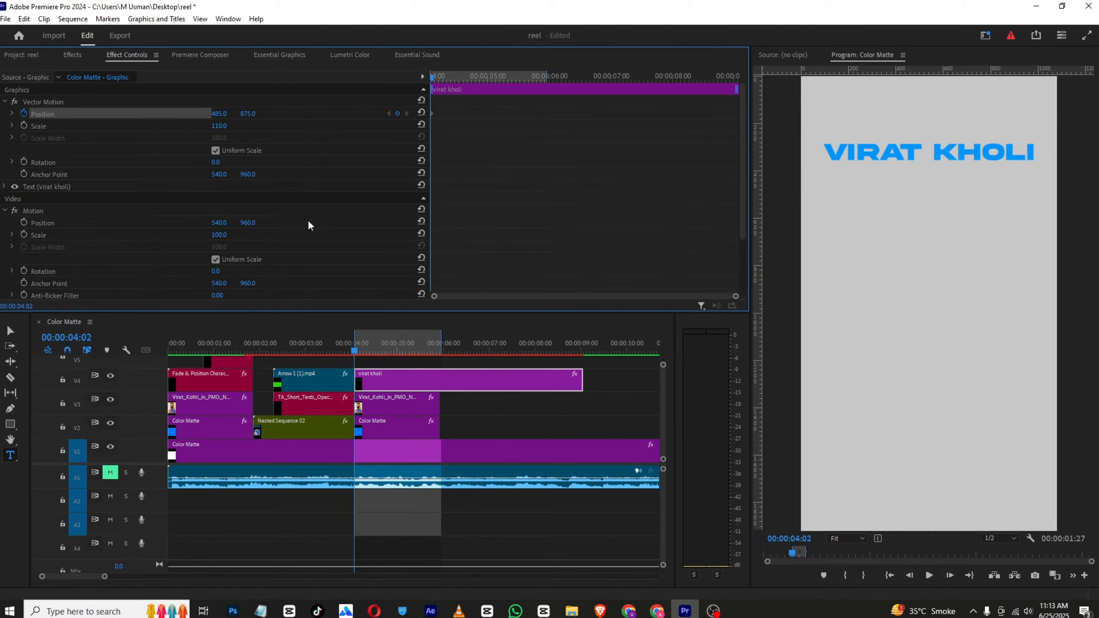
mouse_move(248, 113)
left_mouse_down()
mouse_move(129, 113)
mouse_move(265, 112)
left_mouse_up()
left_click_drag(441, 80, 458, 74)
left_click_drag(256, 116, 436, 113)
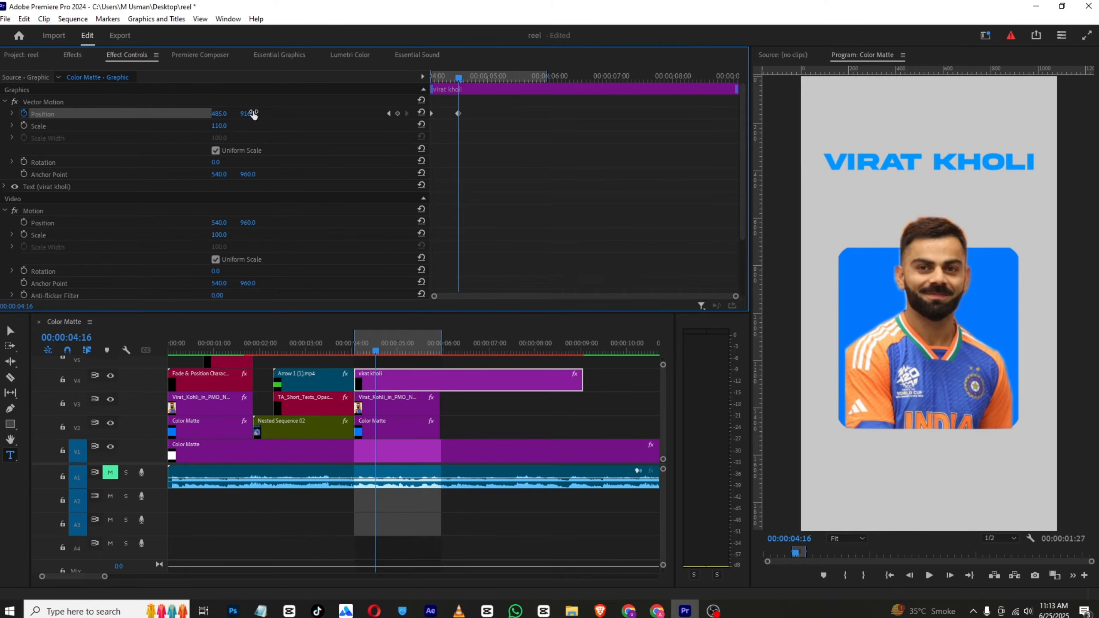
left_click_drag(224, 126, 231, 126)
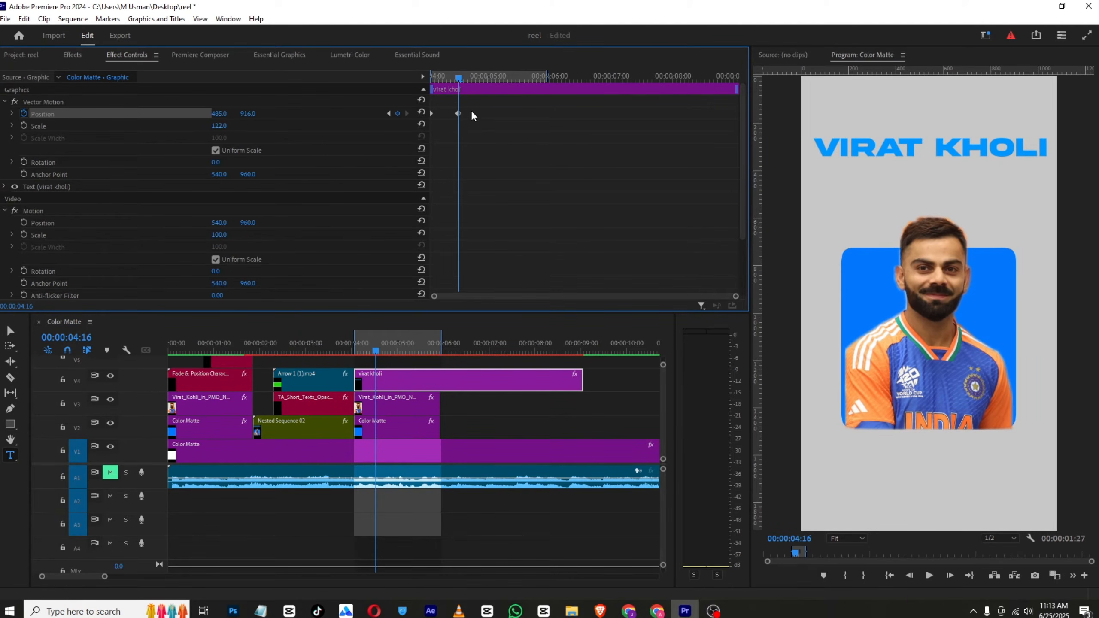
left_click_drag(457, 77, 431, 76)
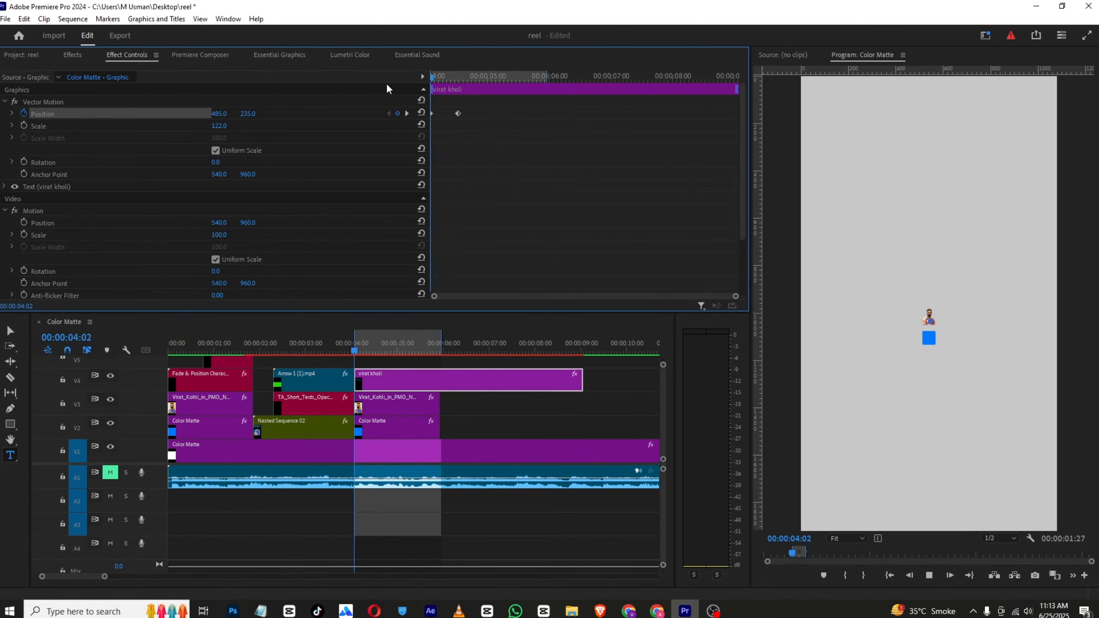
Move the title's ending position keyframe to about 00:00:05:01, ease both position keyframes, and preview the motion
key("space")
key("space")
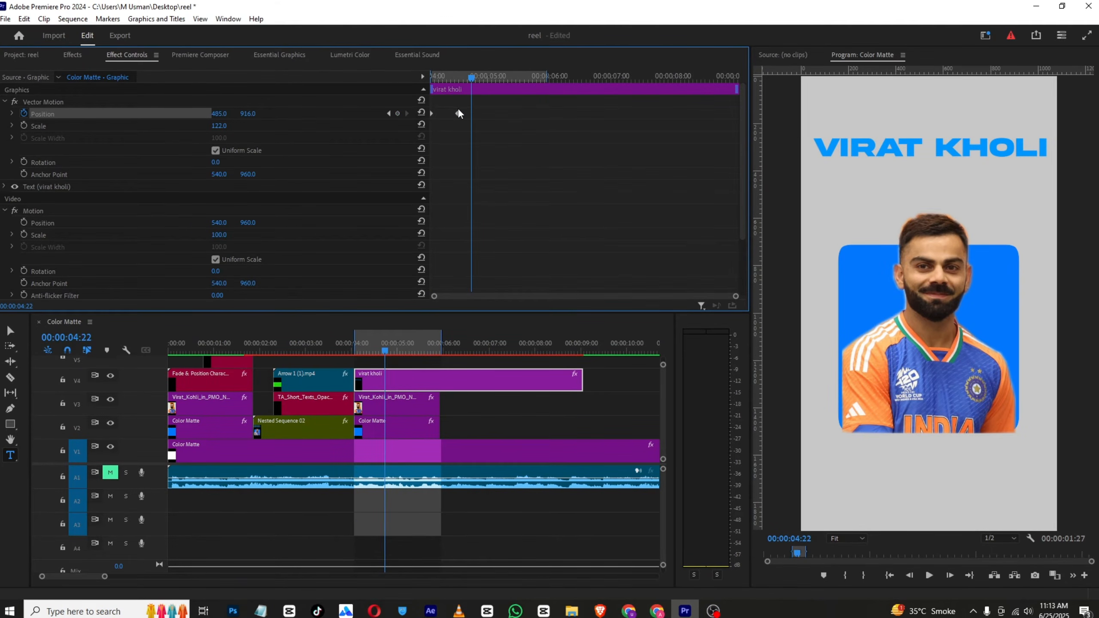
left_click_drag(458, 113, 492, 127)
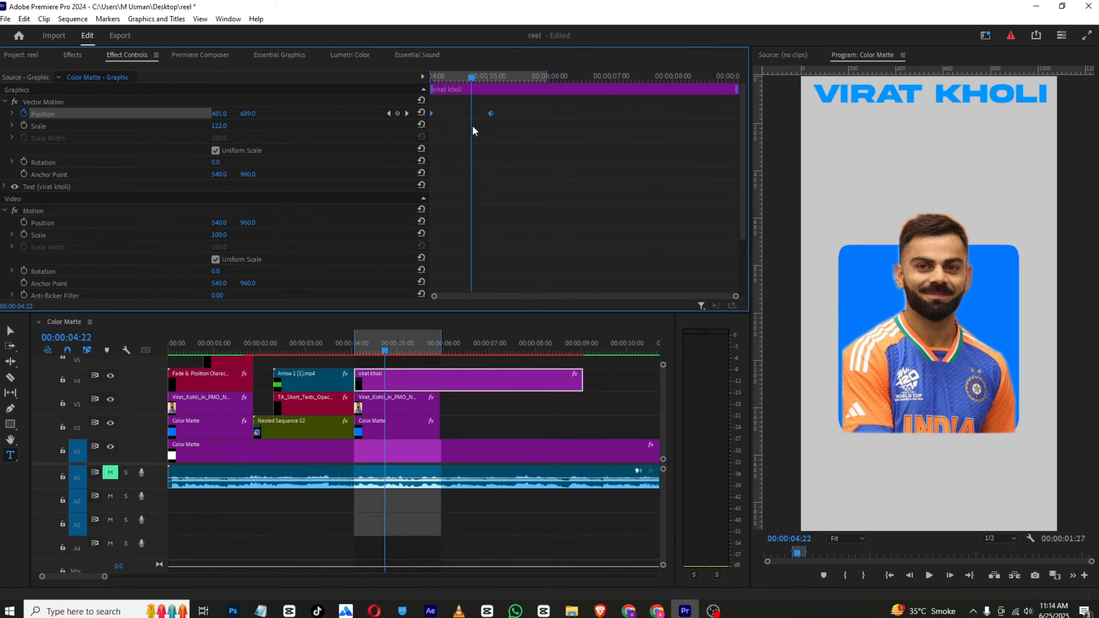
right_click(489, 118)
mouse_move(530, 213)
left_click(633, 263)
left_click_drag(471, 75, 354, 100)
key("space")
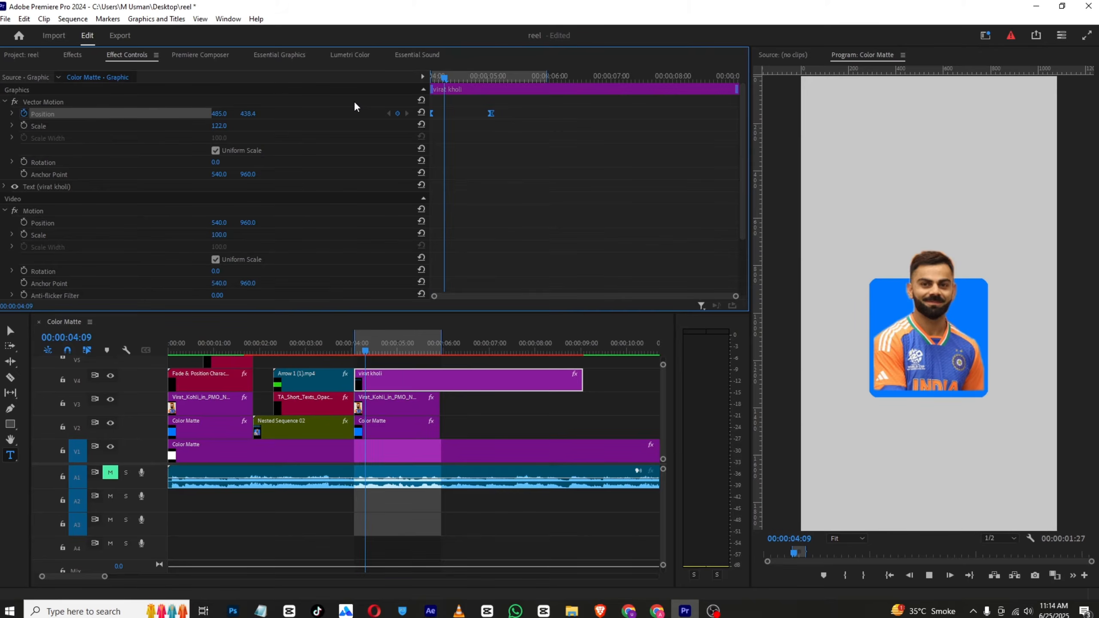
scroll(572, 183, "down", 4)
scroll(571, 183, "up", 4)
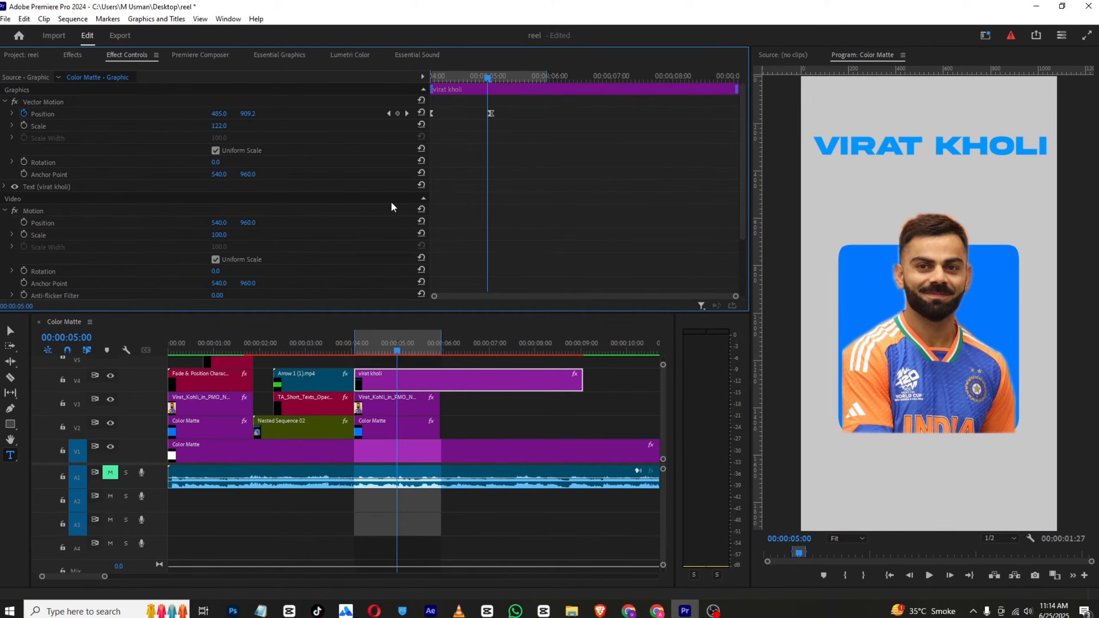
Remove the title's Vector Motion position keyframes and turn off its position animation, leaving the position at 485, 875
left_click(388, 114)
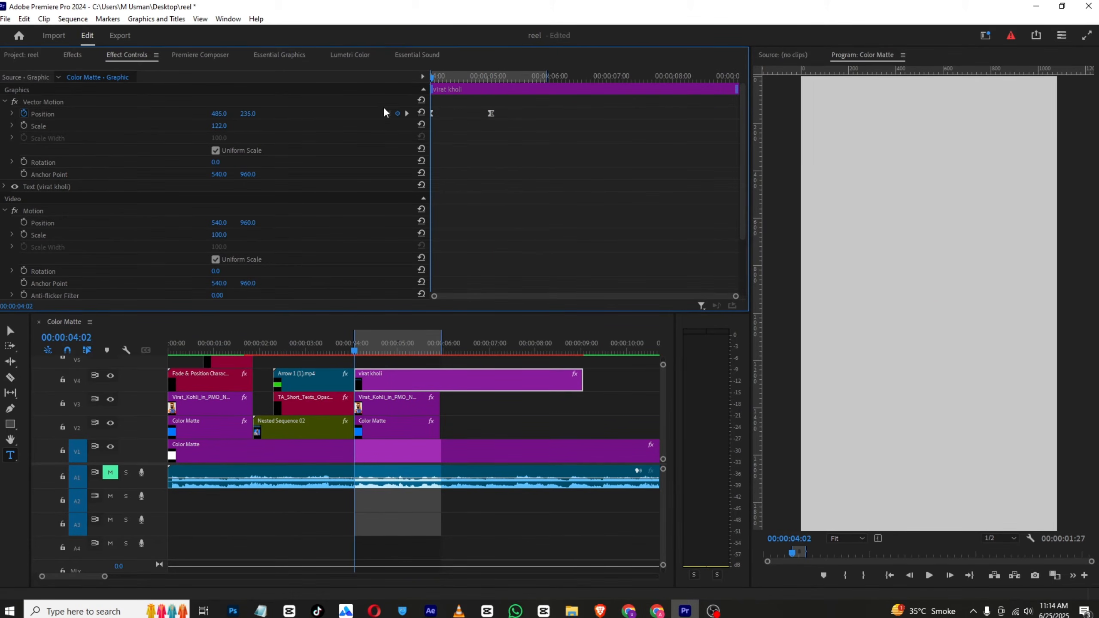
left_click(358, 110)
key("Delete")
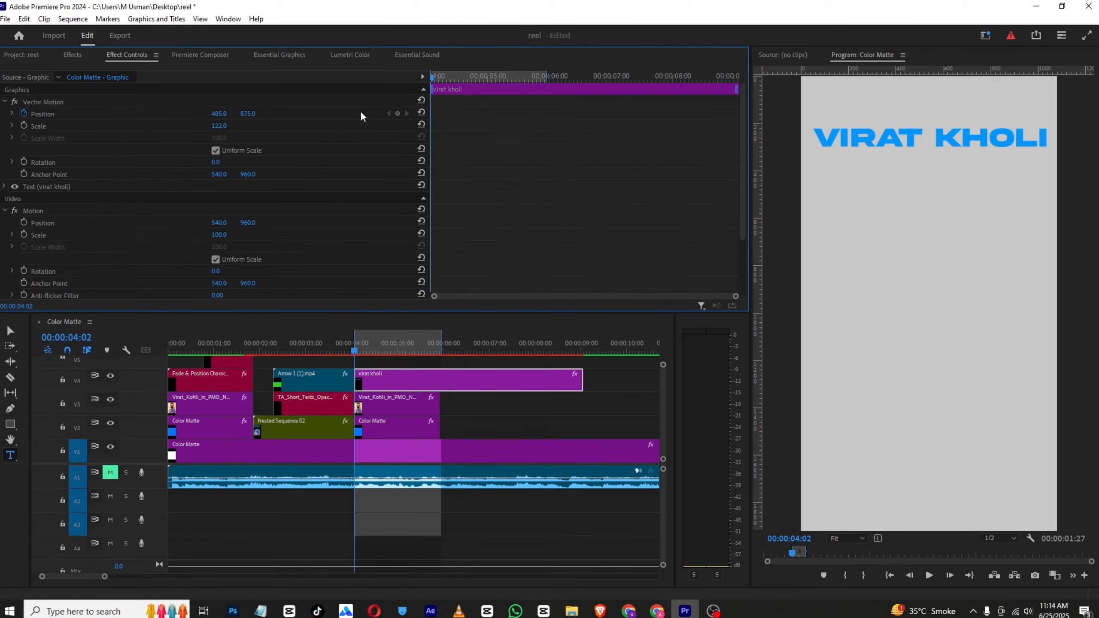
left_click(24, 113)
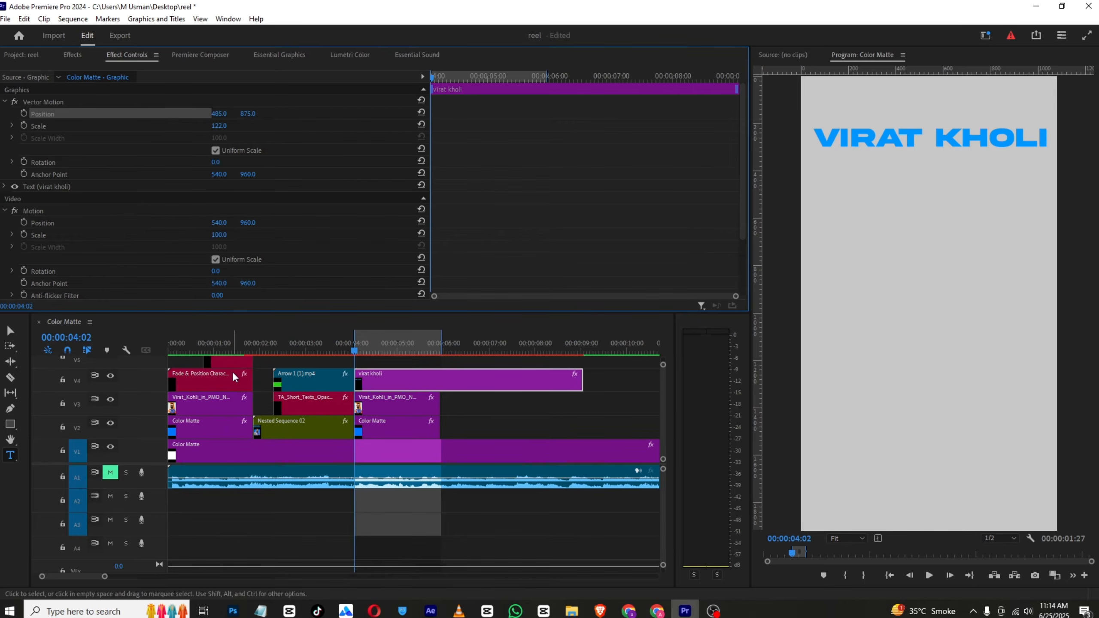
Keyframe the title's Vector Motion scale from 0 at 00:00:04:02 to 120 at 00:00:04:22
left_click(24, 125)
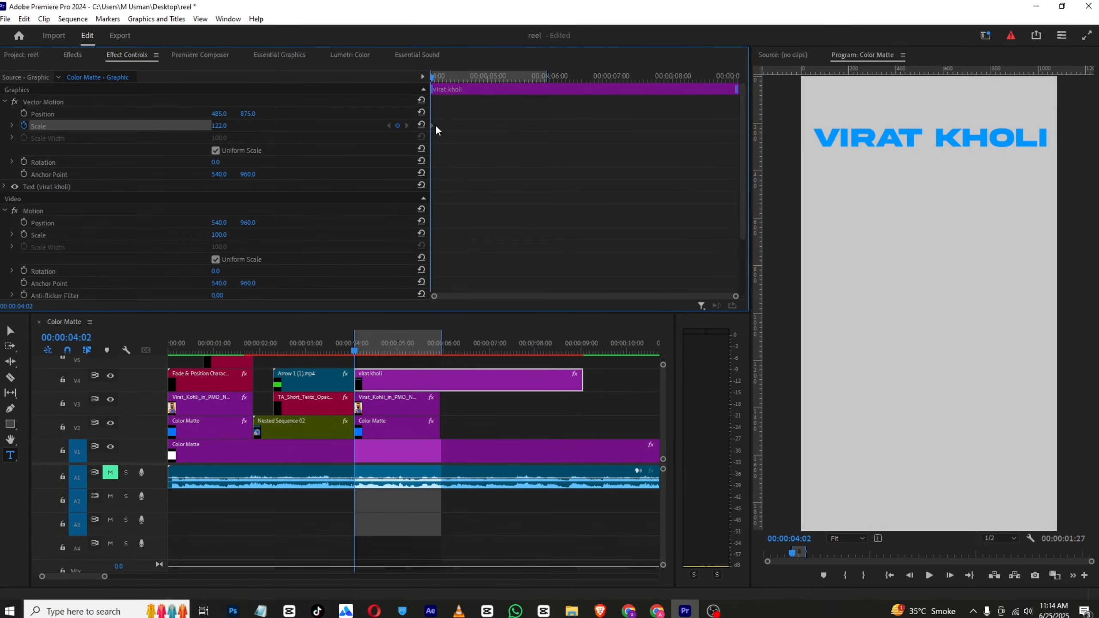
type("0")
key("Return")
left_click_drag(432, 76, 471, 76)
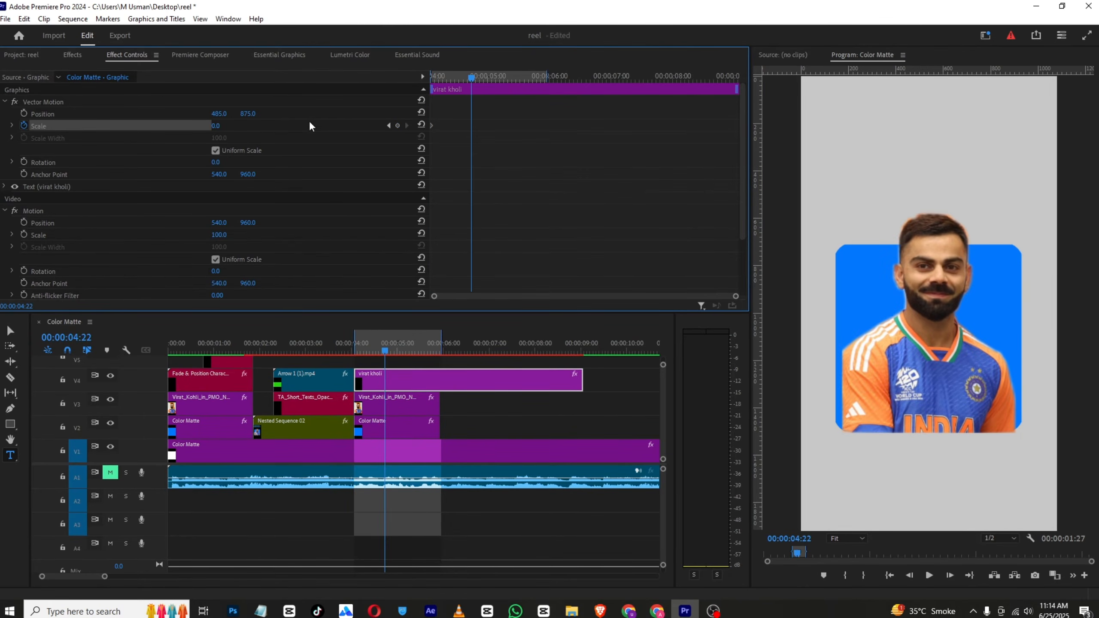
left_click(227, 125)
type("1")
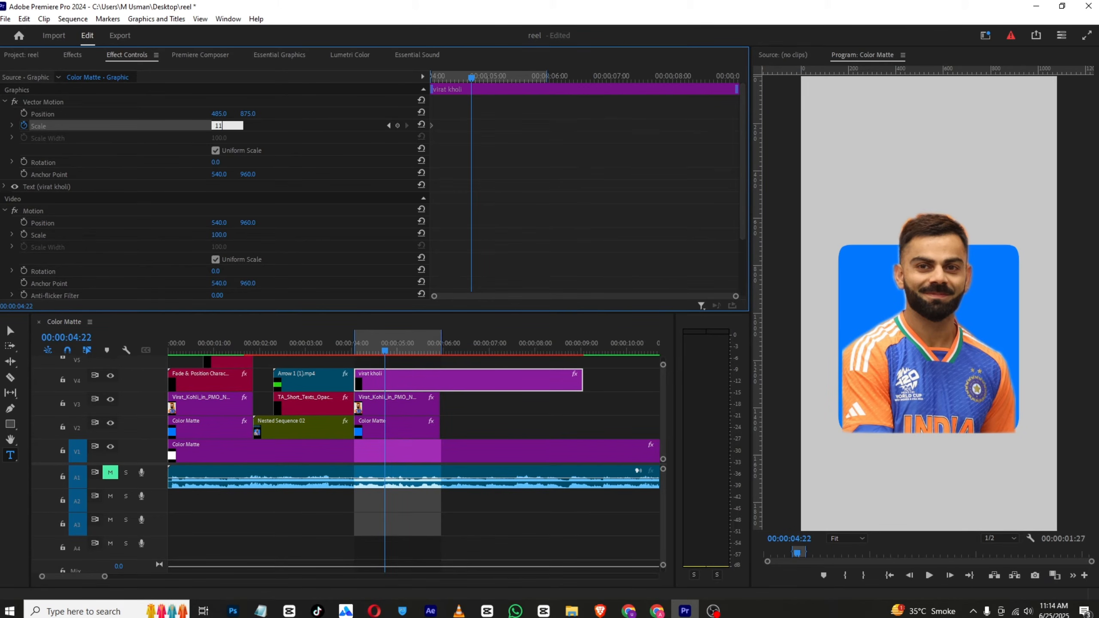
type("20")
key("Return")
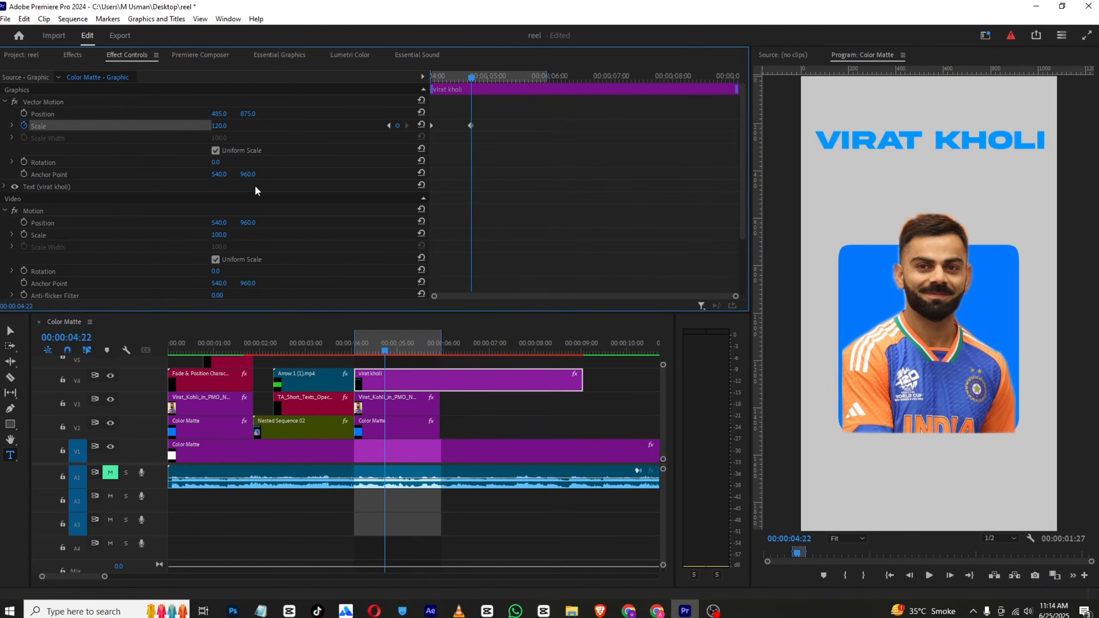
Apply Ease In to both of the title's scale keyframes and move the ending one to 00:00:04:25
mouse_move(466, 72)
left_mouse_down()
mouse_move(415, 71)
mouse_move(477, 72)
left_mouse_up()
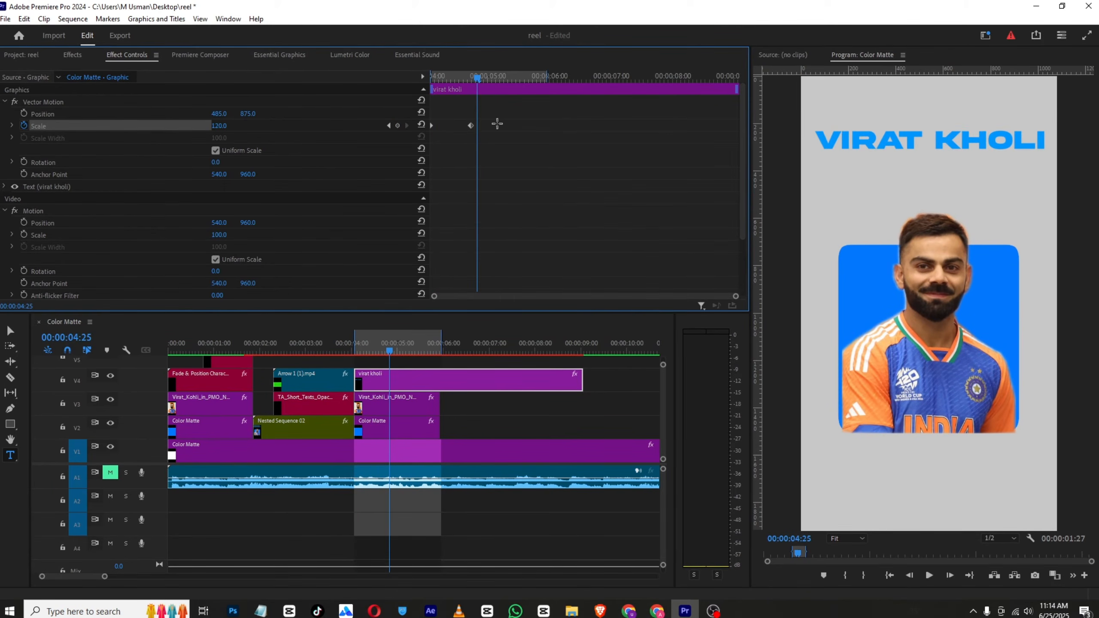
left_click_drag(470, 125, 503, 126)
right_click(503, 125)
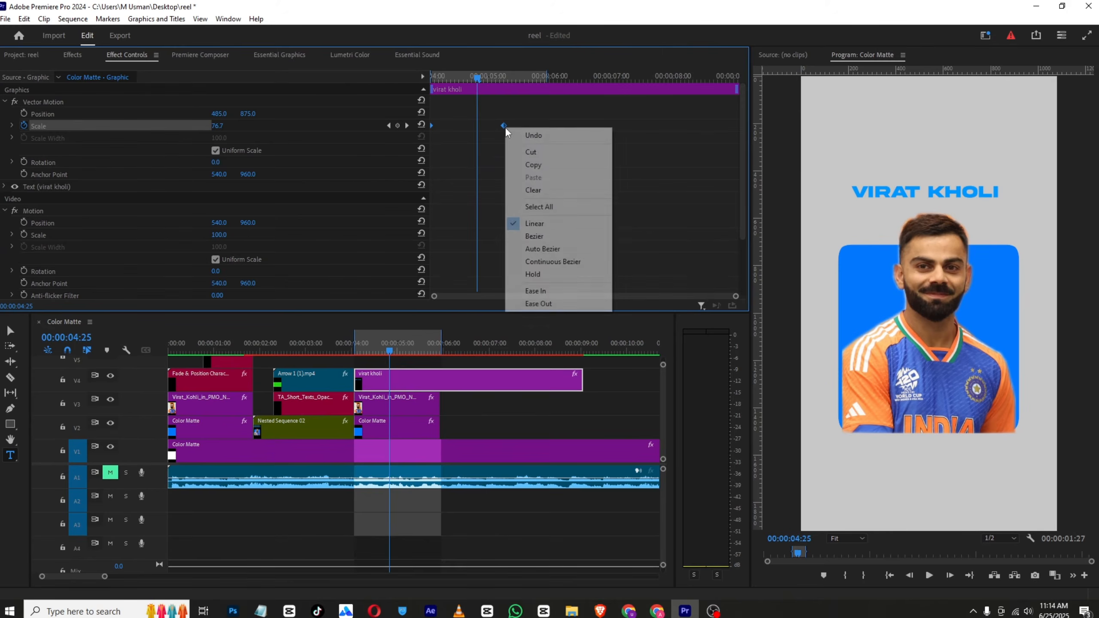
left_click(535, 291)
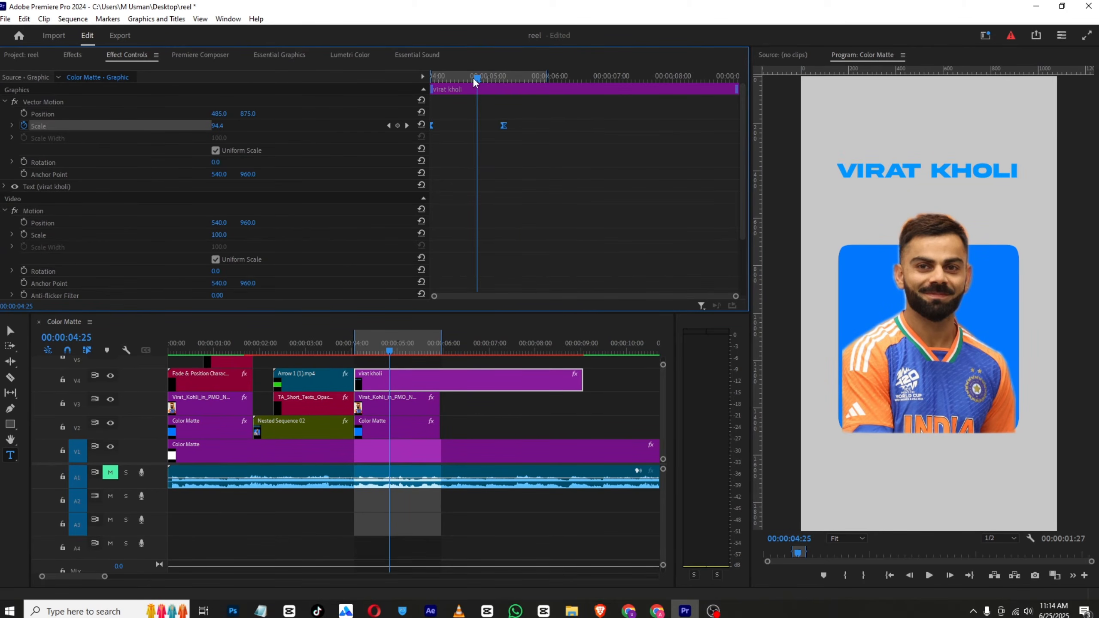
left_click_drag(473, 77, 333, 81)
key("space")
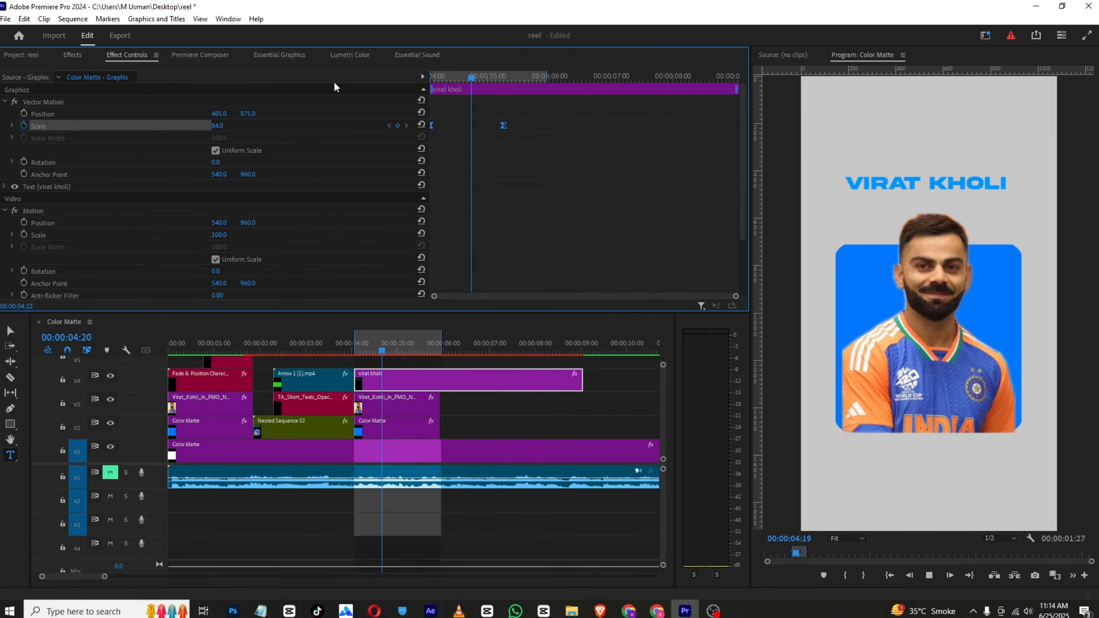
left_click_drag(505, 129, 403, 125)
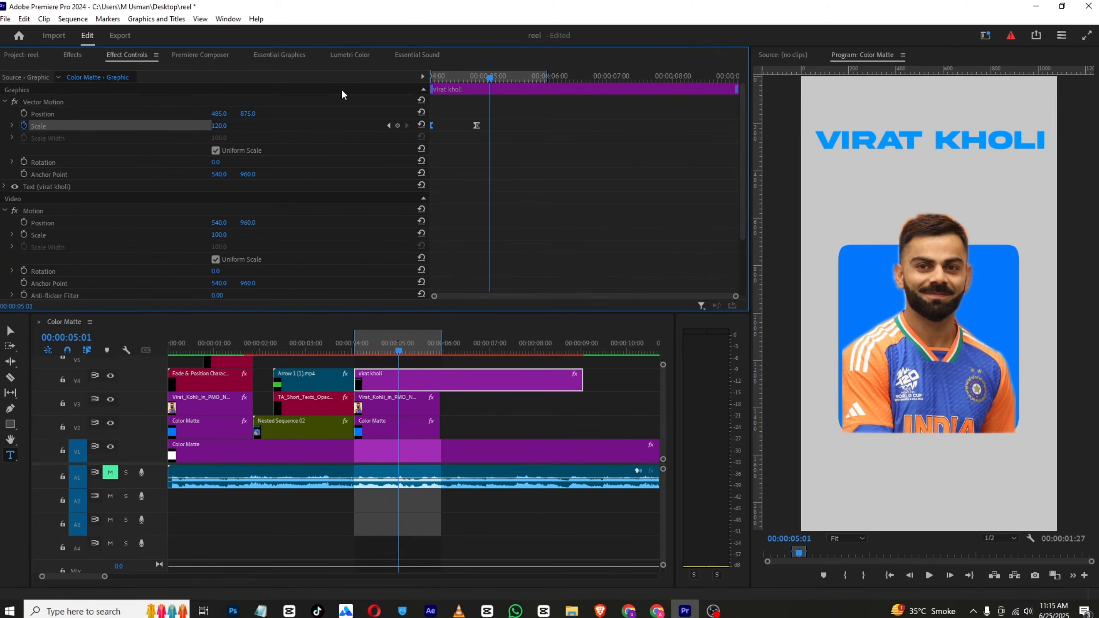
Turn on the title's opacity animation with a starting keyframe of 0% at 00:00:04:02
mouse_move(432, 76)
left_mouse_down()
mouse_move(397, 81)
mouse_move(413, 80)
left_mouse_up()
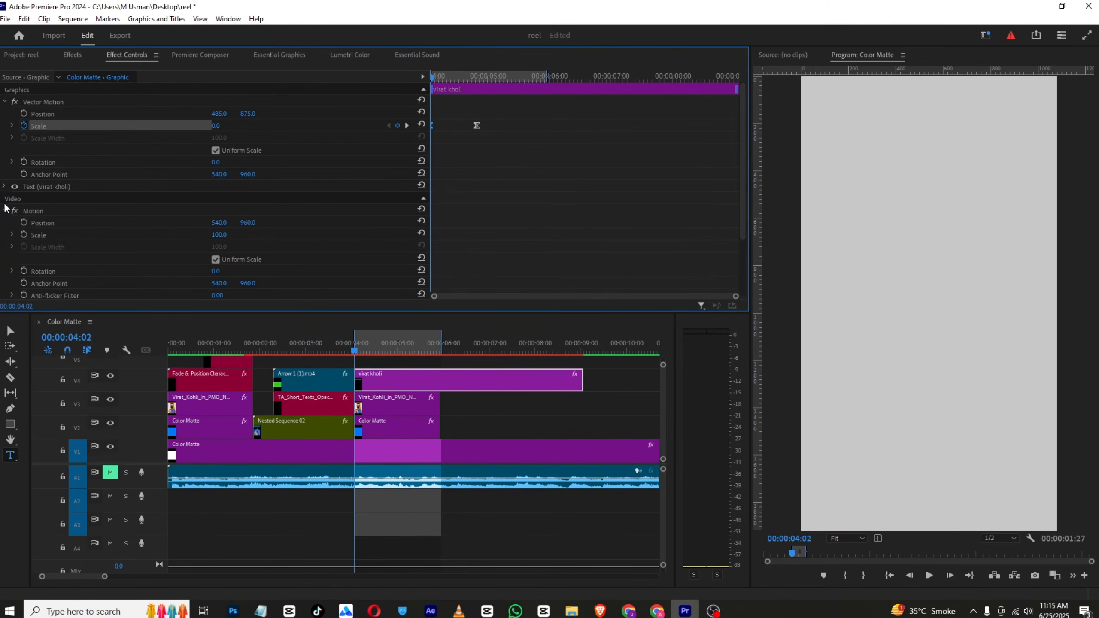
scroll(34, 237, "down", 3)
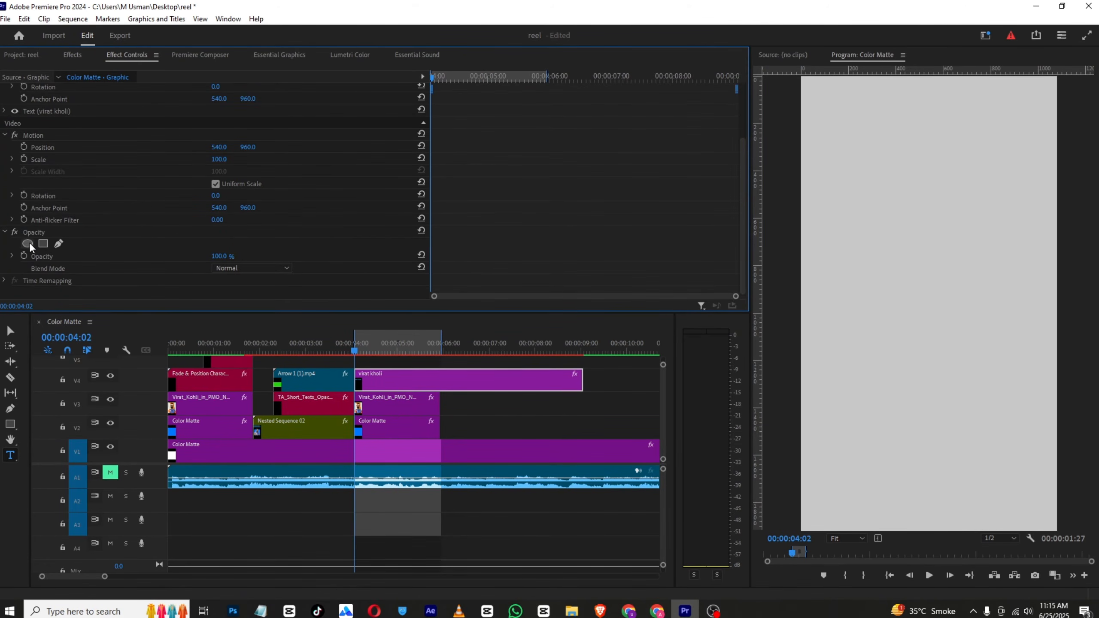
left_click(25, 256)
left_click(219, 256)
type("0")
key("Return")
scroll(563, 172, "up", 1)
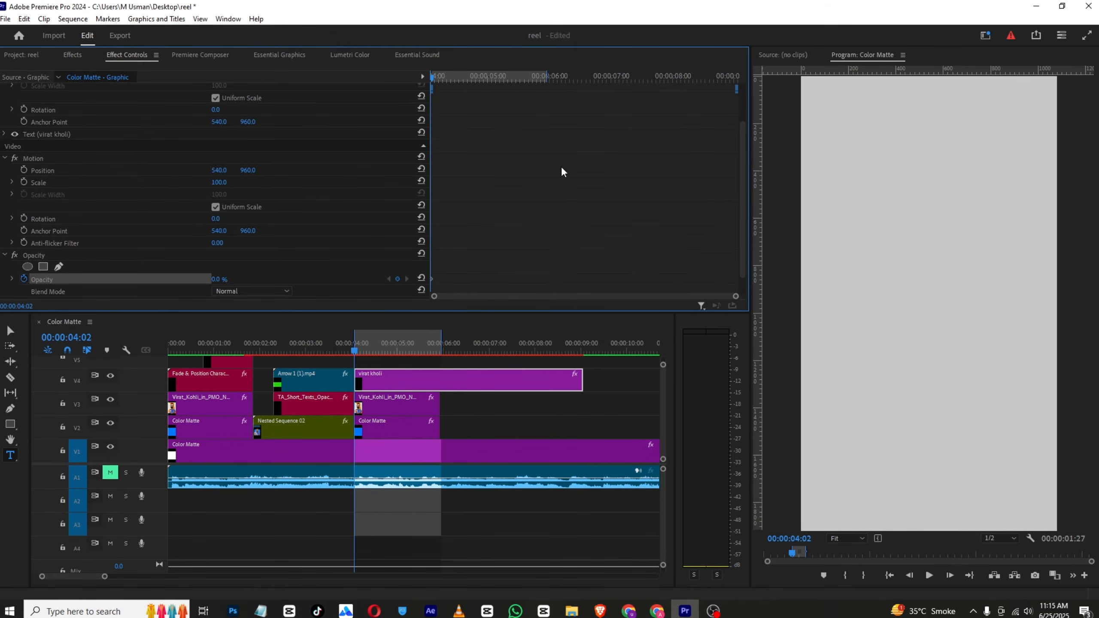
Add a 100% opacity keyframe to the title at 00:00:04:25 and preview the combined fade and scale
scroll(561, 166, "up", 2)
left_click_drag(467, 74, 477, 74)
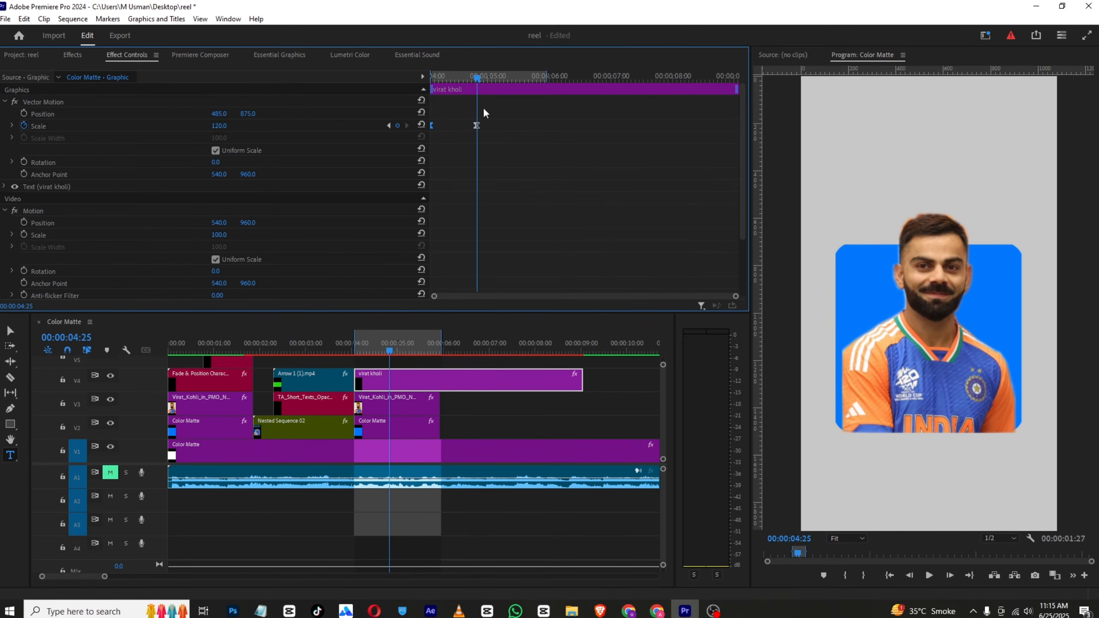
scroll(478, 159, "down", 3)
left_click(215, 256)
type("100")
key("Return")
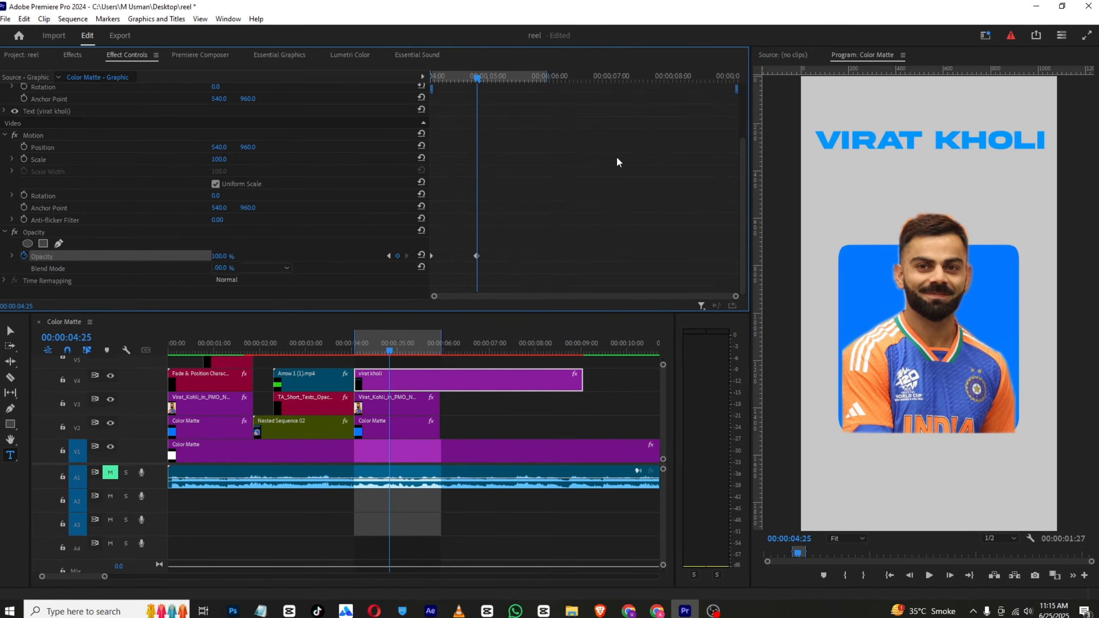
scroll(616, 158, "up", 3)
left_click(459, 76)
key("space")
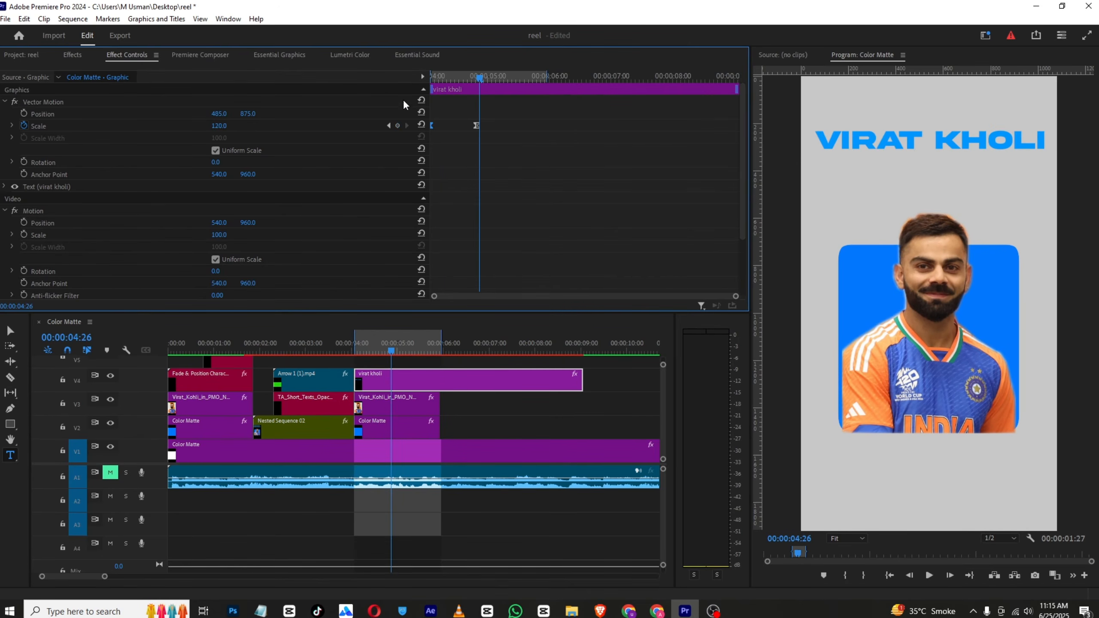
Turn off the title's scale and opacity animations, deleting their existing keyframes
mouse_move(463, 81)
left_mouse_down()
mouse_move(443, 80)
mouse_move(477, 75)
left_mouse_up()
left_click(368, 349)
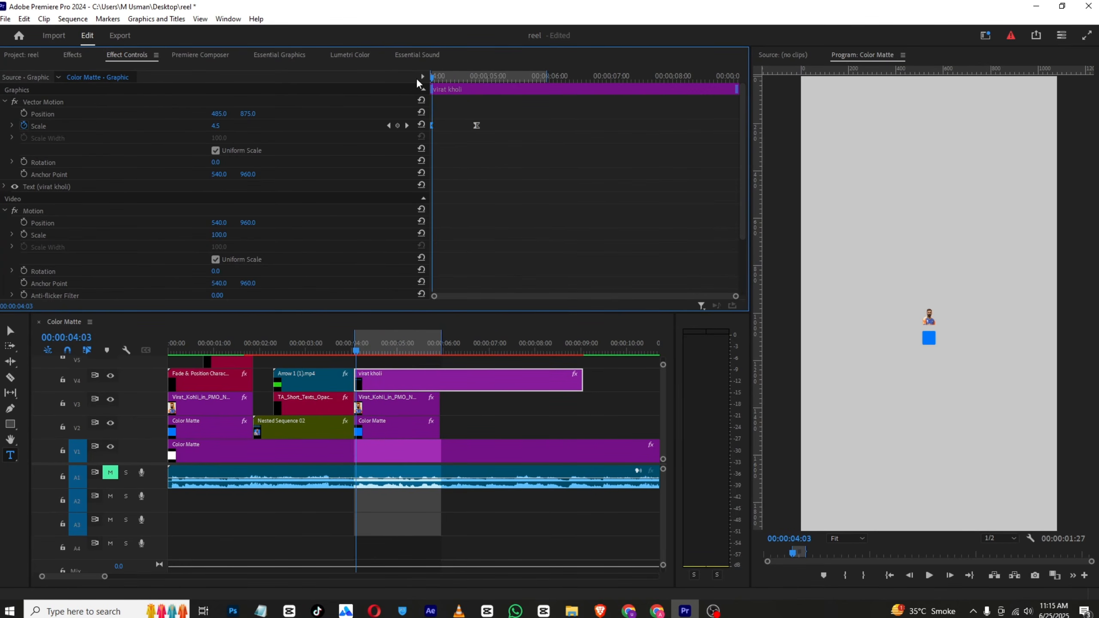
left_click(23, 125)
left_click(585, 321)
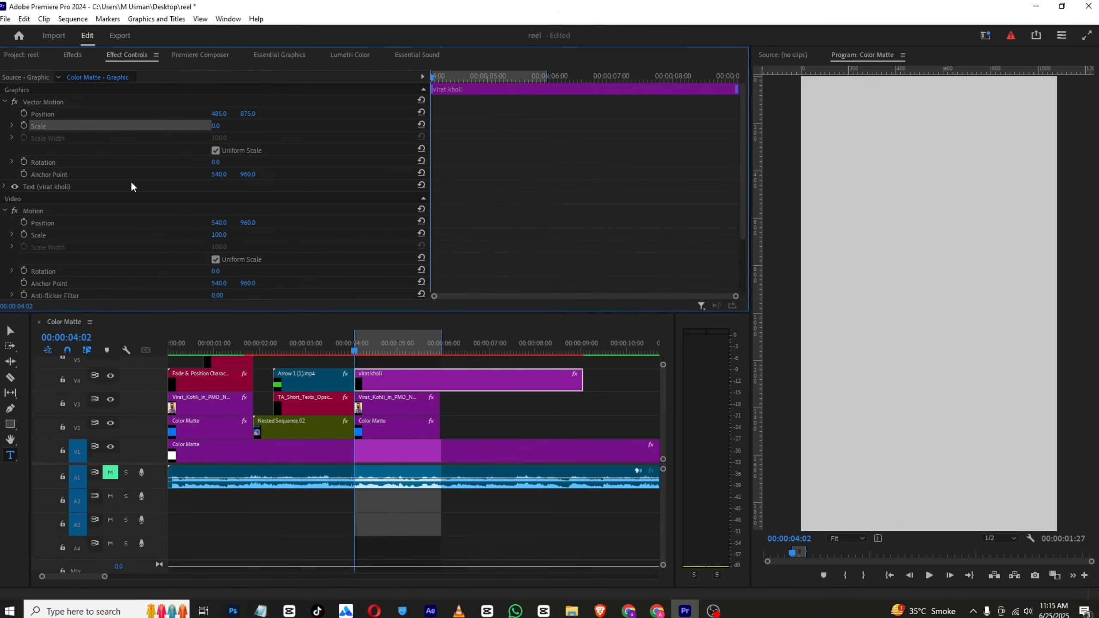
scroll(87, 229, "down", 3)
left_click(24, 256)
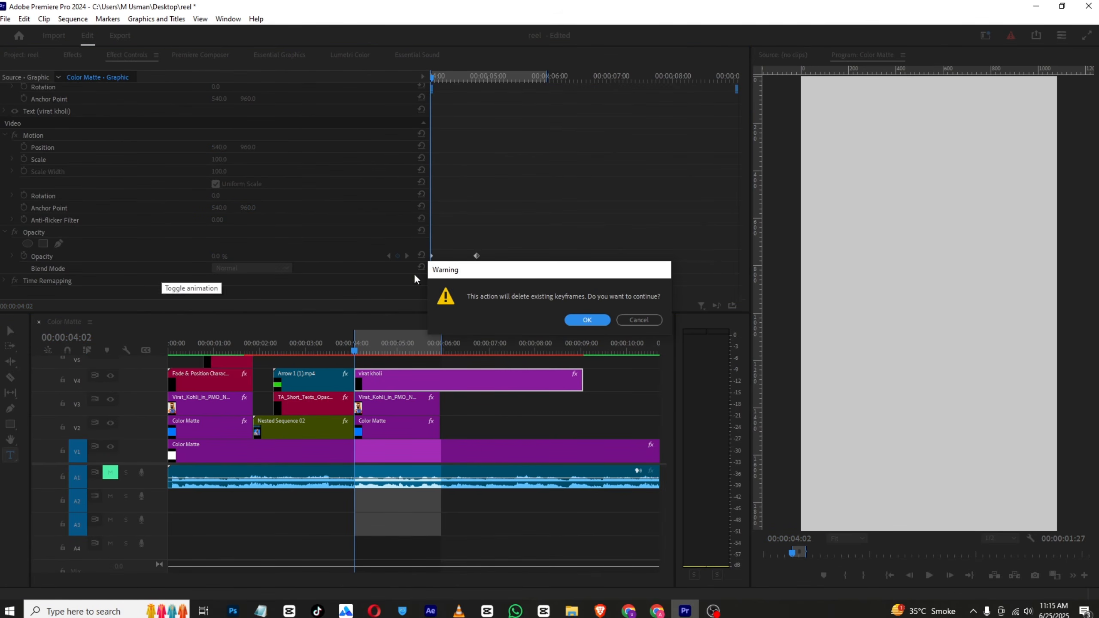
left_click(588, 319)
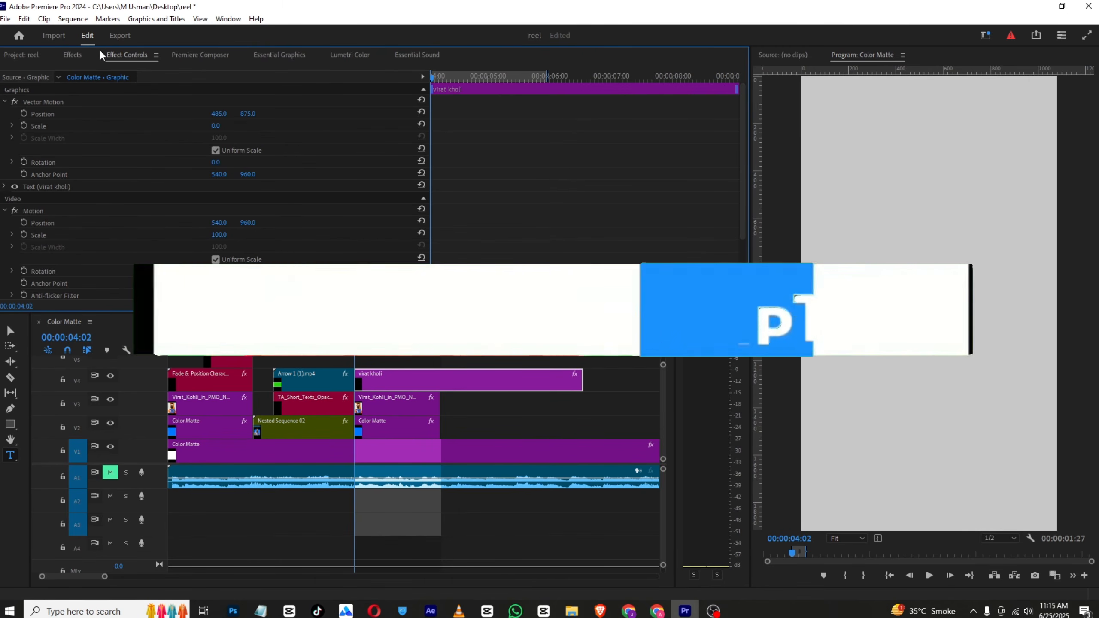
Apply the saved Captions effects preset to the virat kholi title clip and preview its animation
left_click(72, 55)
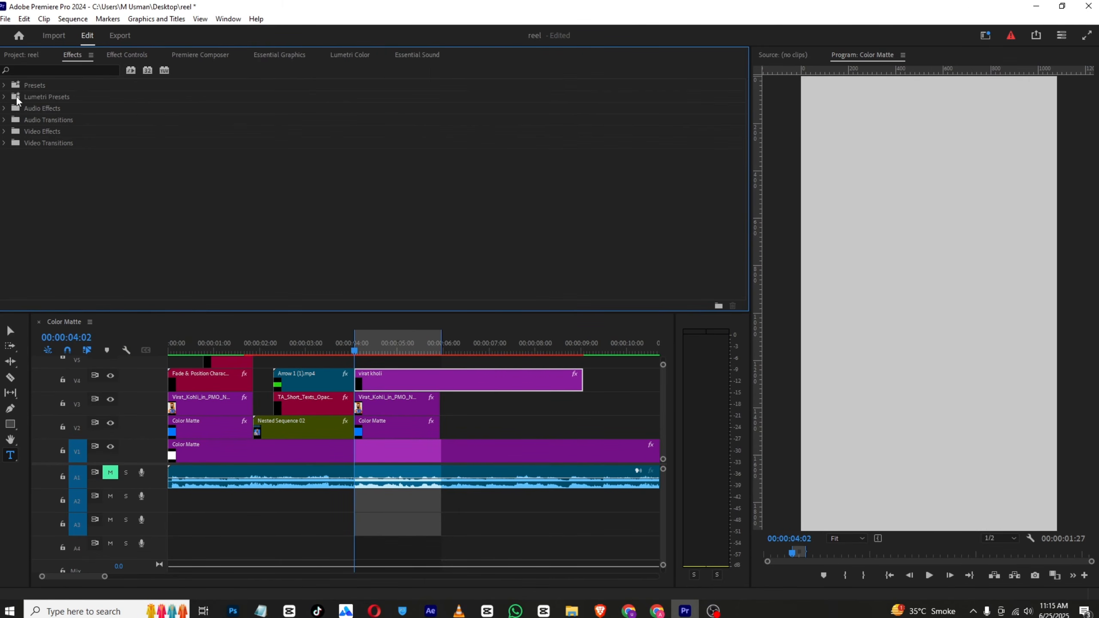
left_click(5, 86)
right_click(30, 84)
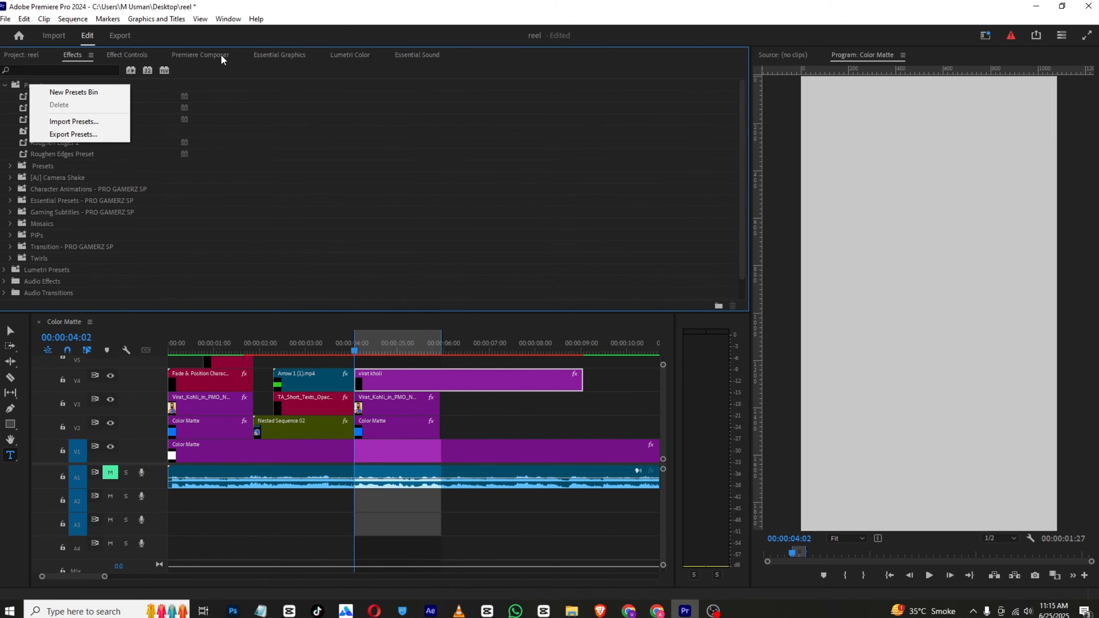
left_click(220, 69)
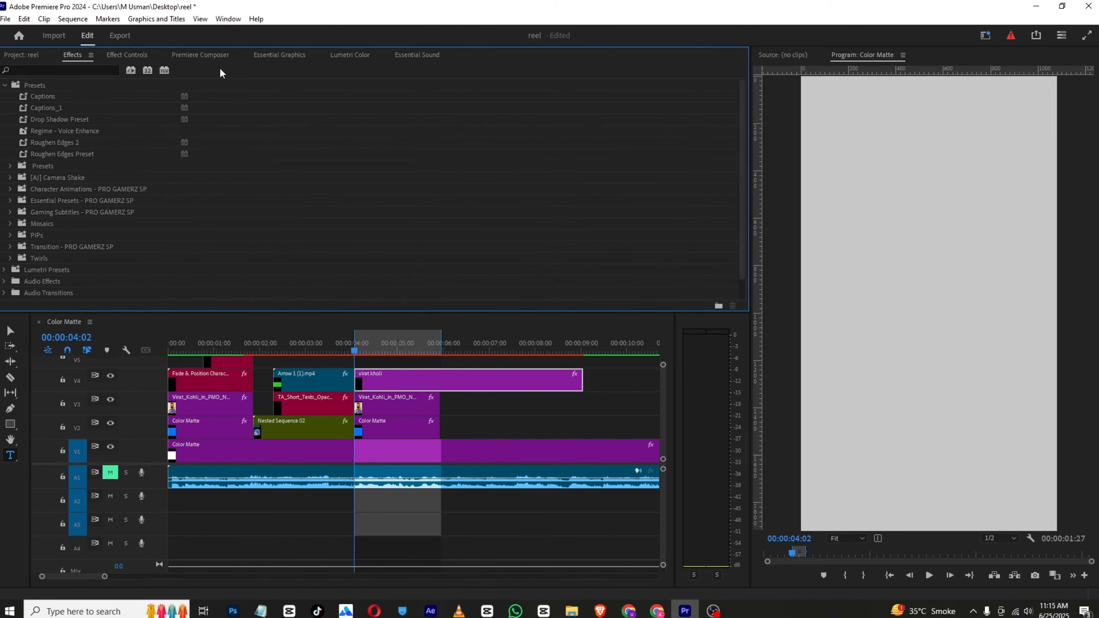
left_click(46, 95)
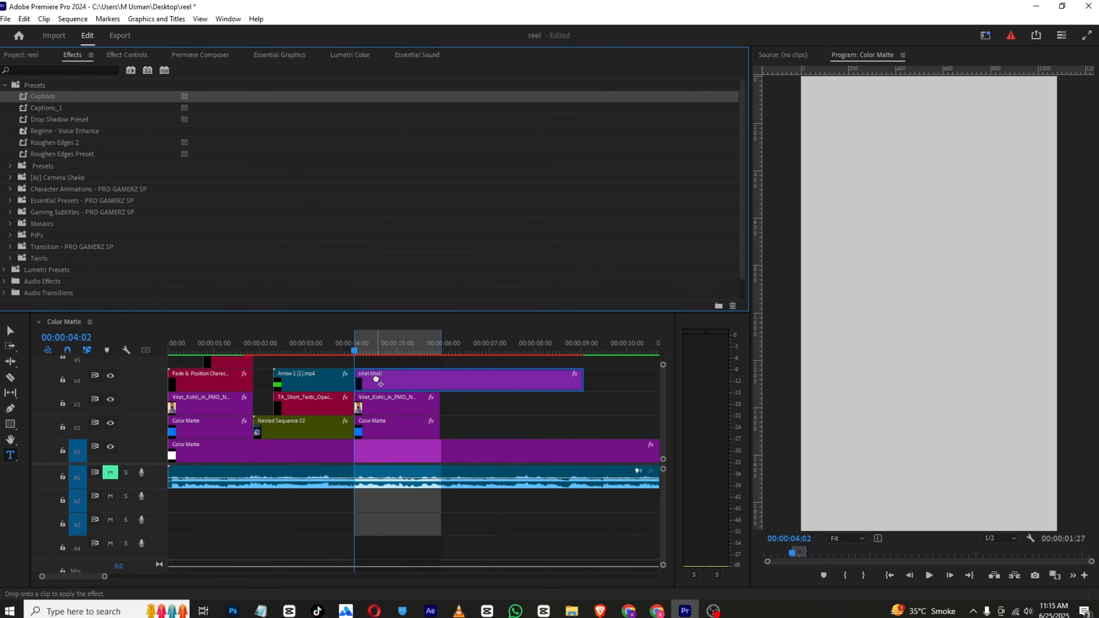
left_click(358, 346)
left_click(932, 577)
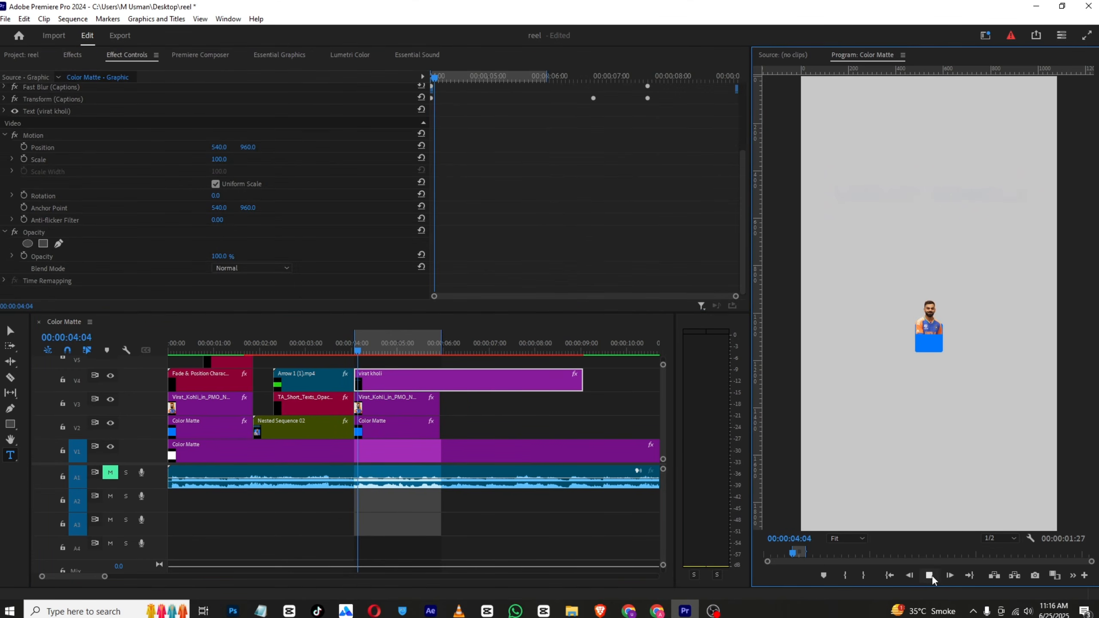
left_click(930, 575)
Move the ending Fast Blur blurriness and Transform position keyframes of the title's Captions preset to 00:00:06:02
scroll(494, 189, "up", 1)
scroll(495, 189, "up", 3)
left_click(6, 196)
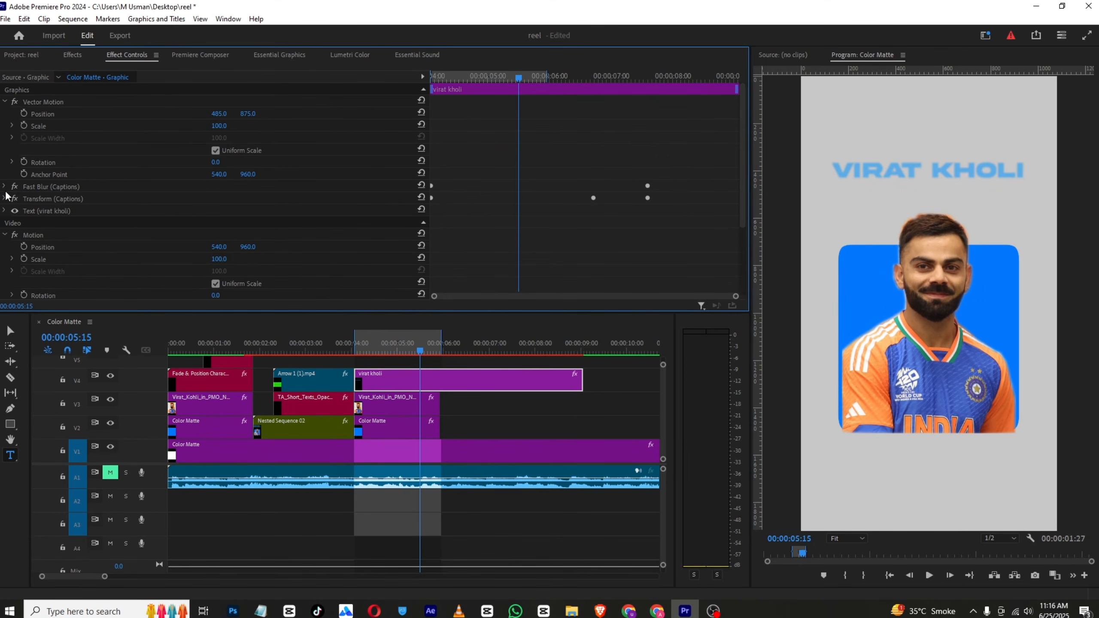
left_click(5, 188)
scroll(1, 216, "down", 1)
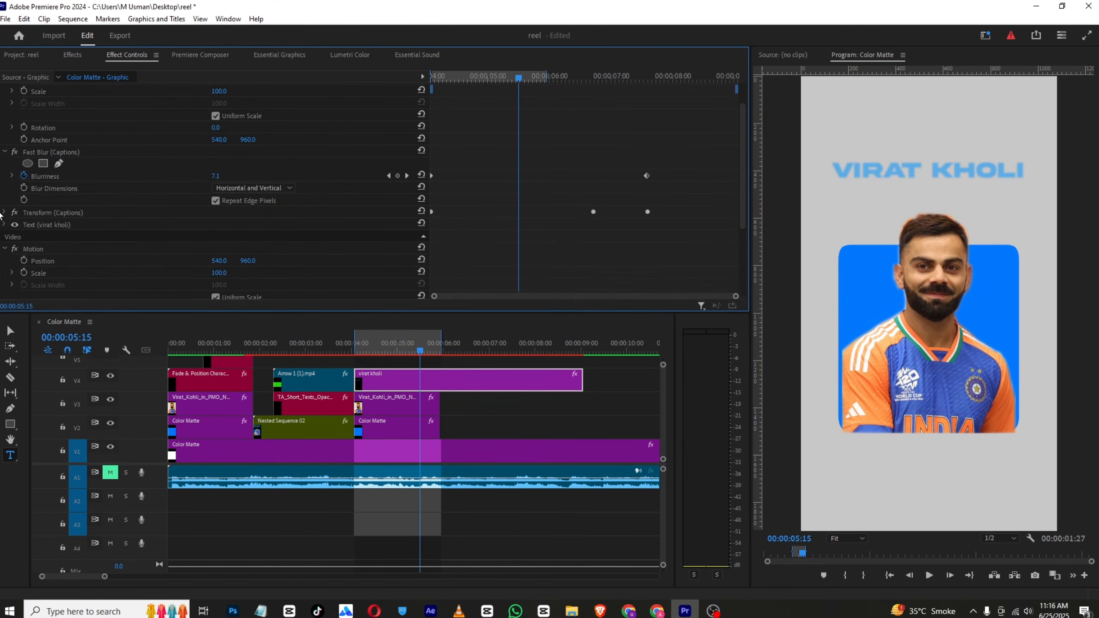
left_click(5, 212)
left_click_drag(676, 180, 554, 260)
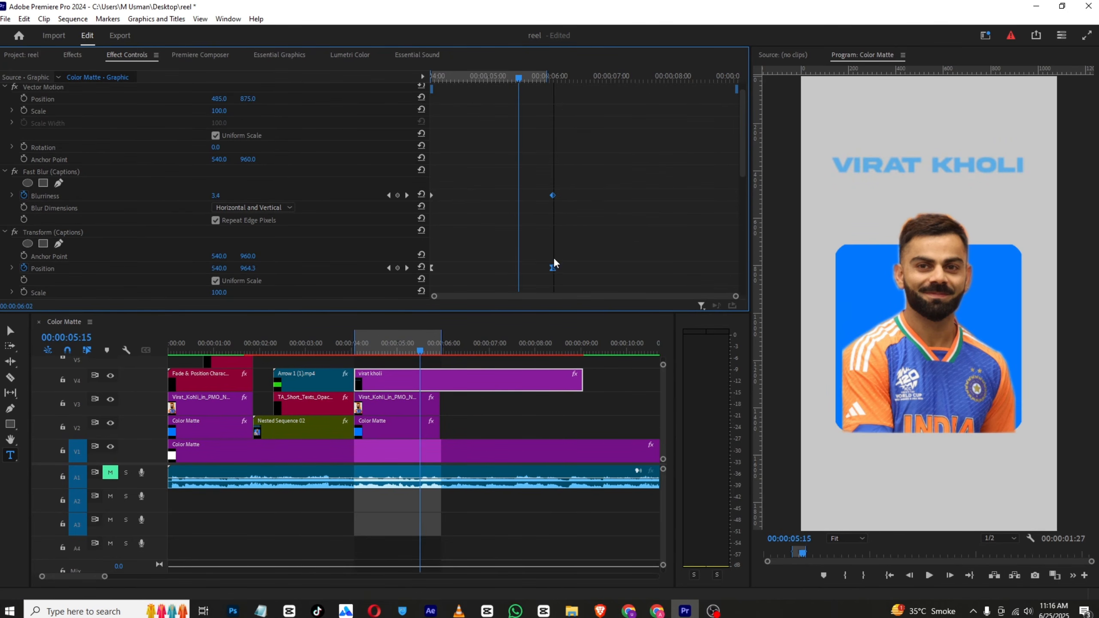
Align the Transform effect's ending opacity keyframe with the other ending keyframes at 00:00:06:02, then preview the title from its start
scroll(588, 202, "down", 5)
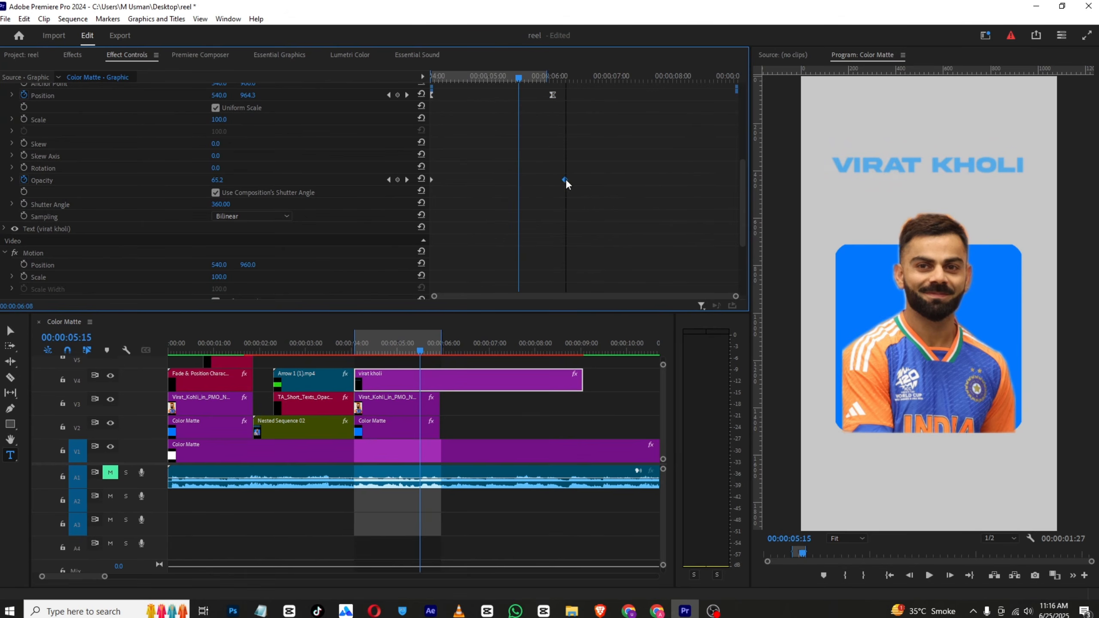
scroll(593, 195, "up", 5)
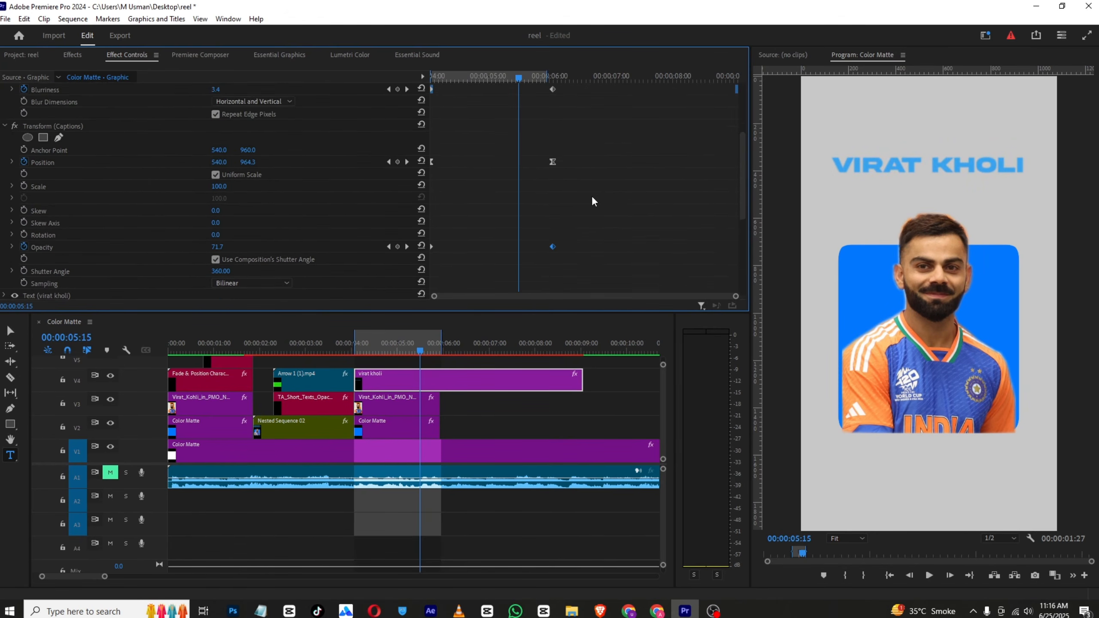
scroll(39, 181, "up", 1)
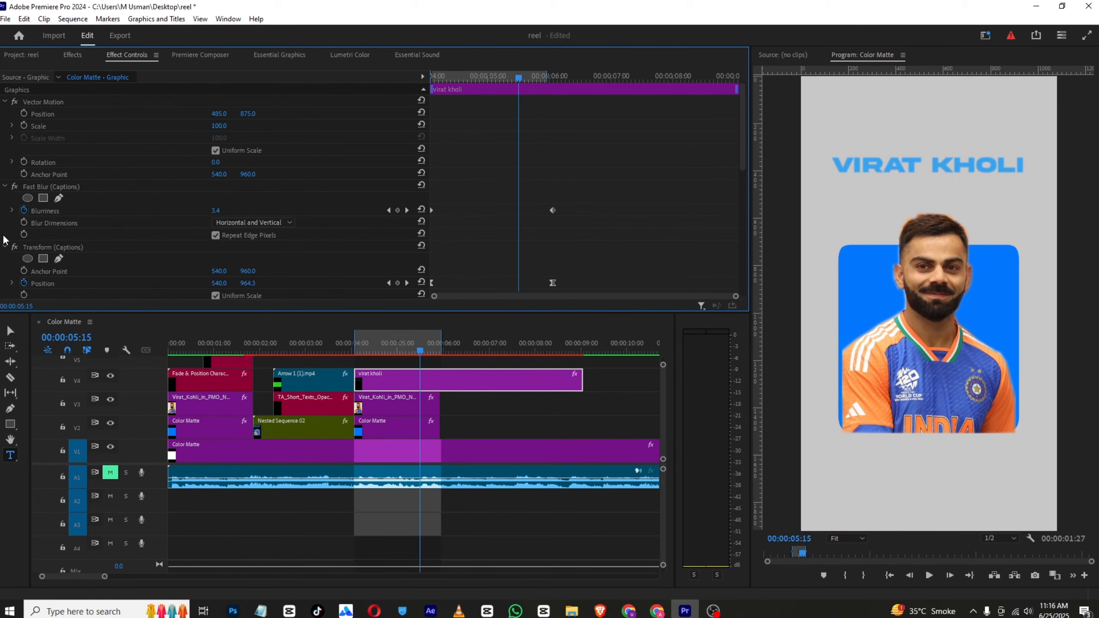
left_click(5, 247)
left_click(4, 187)
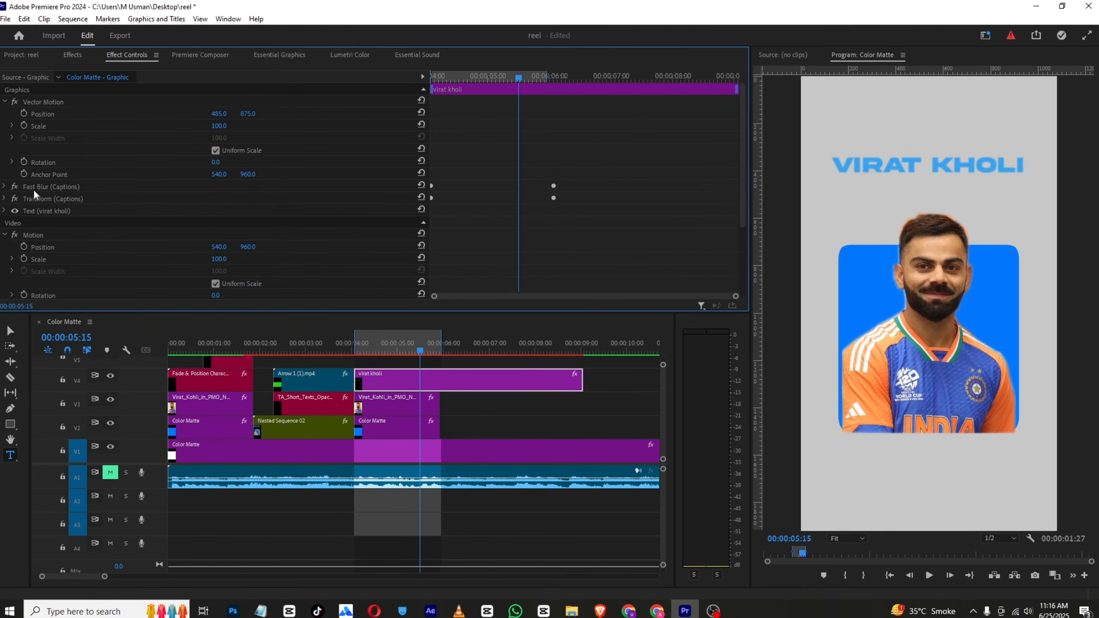
key("space")
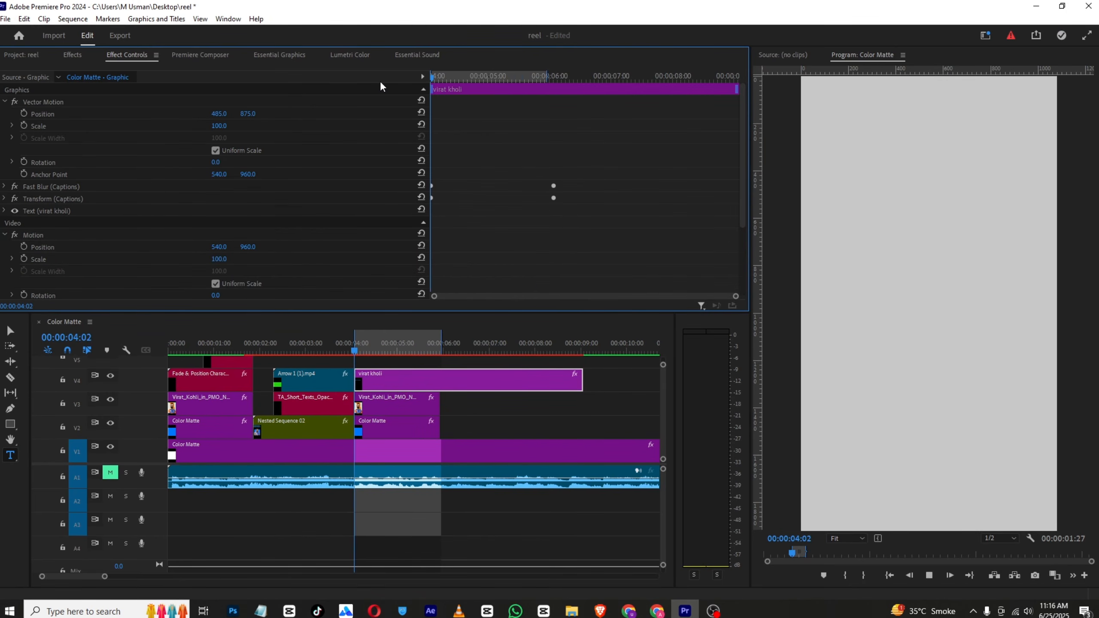